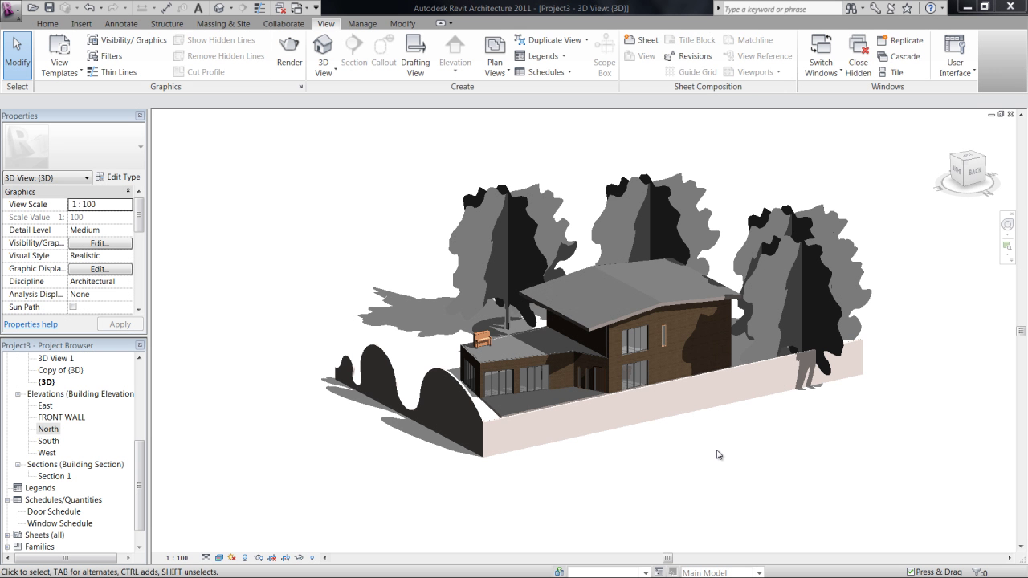
Examine the house in 3D from several angles, focusing on the upper-storey brick wall above the lower flat roof.
{"action": "left_click", "coordinate": [272, 223]}
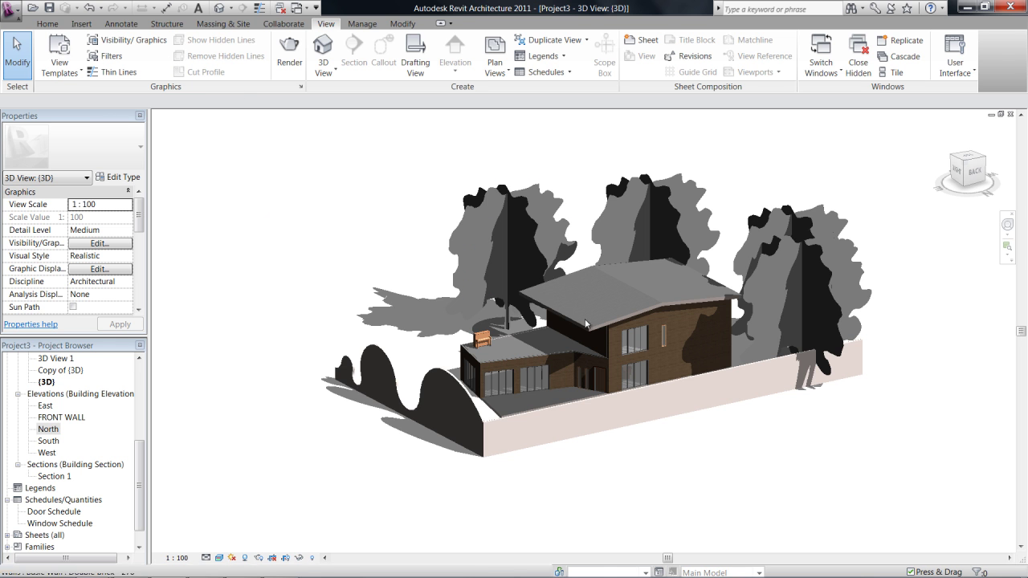
{"action": "middle_click_drag", "start_coordinate": [512, 469], "coordinate": [570, 395], "text": "shift"}
{"action": "scroll", "coordinate": [743, 404], "scroll_direction": "up", "scroll_amount": 2}
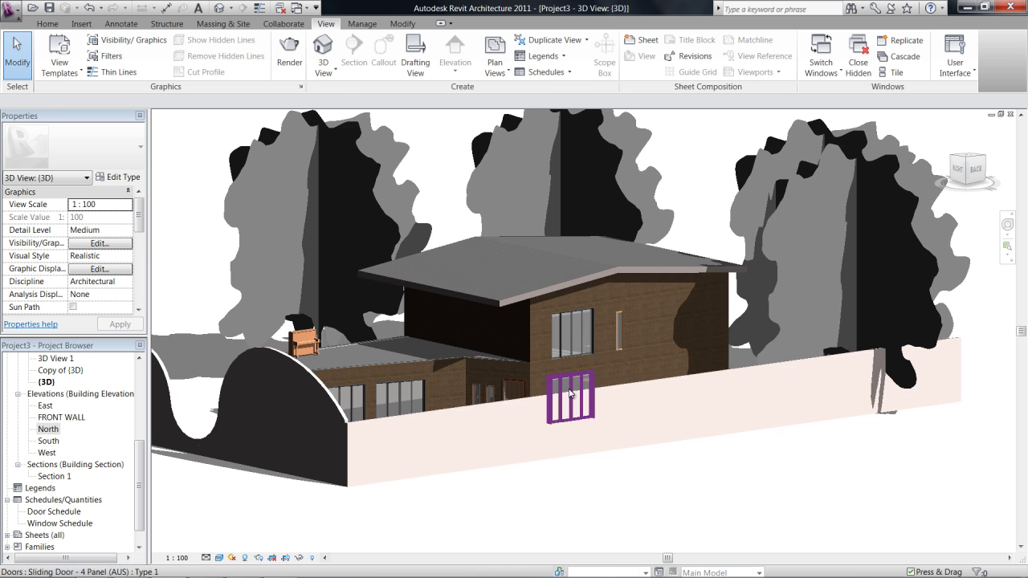
{"action": "left_click", "coordinate": [519, 363]}
{"action": "middle_click_drag", "start_coordinate": [691, 427], "coordinate": [324, 344], "text": "shift"}
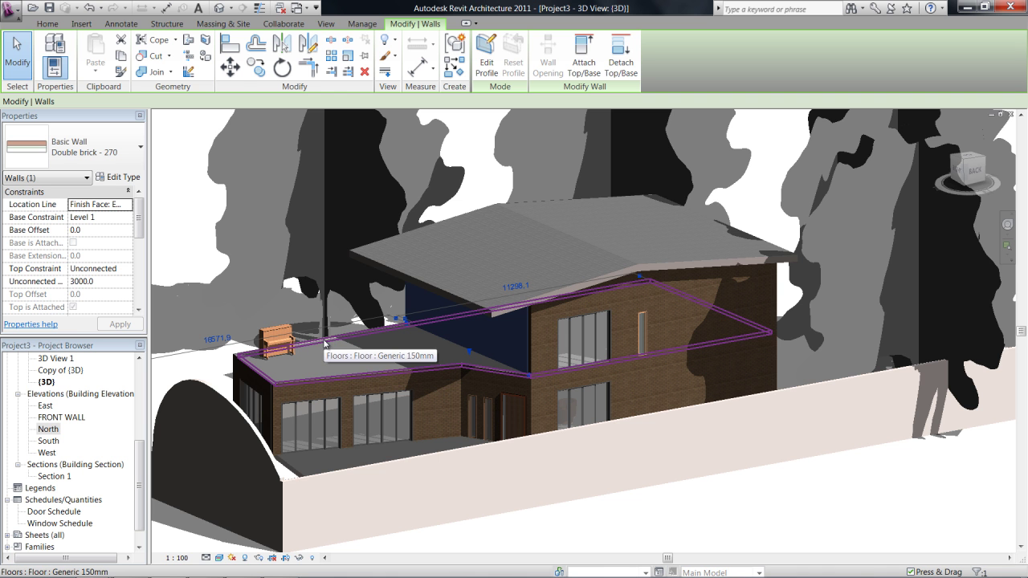
{"action": "middle_click_drag", "start_coordinate": [398, 457], "coordinate": [439, 452], "text": "shift"}
{"action": "left_click", "coordinate": [807, 473]}
{"action": "middle_click_drag", "start_coordinate": [649, 474], "coordinate": [530, 385], "text": "shift"}
{"action": "left_click", "coordinate": [455, 339]}
{"action": "middle_click_drag", "start_coordinate": [455, 339], "coordinate": [428, 314], "text": "shift"}
{"action": "middle_click_drag", "start_coordinate": [263, 367], "coordinate": [606, 316], "text": "shift"}
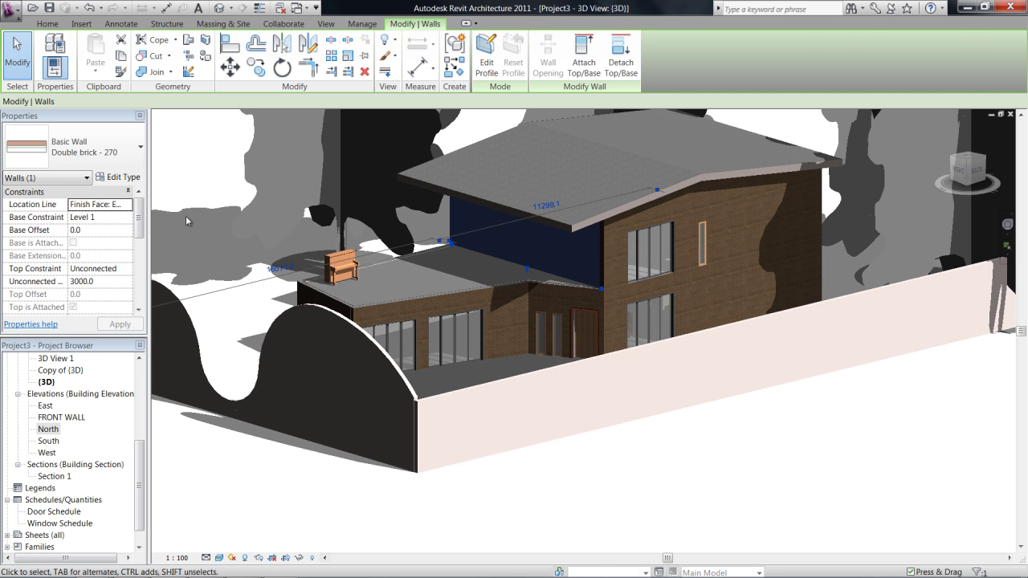
{"action": "left_click", "coordinate": [693, 404]}
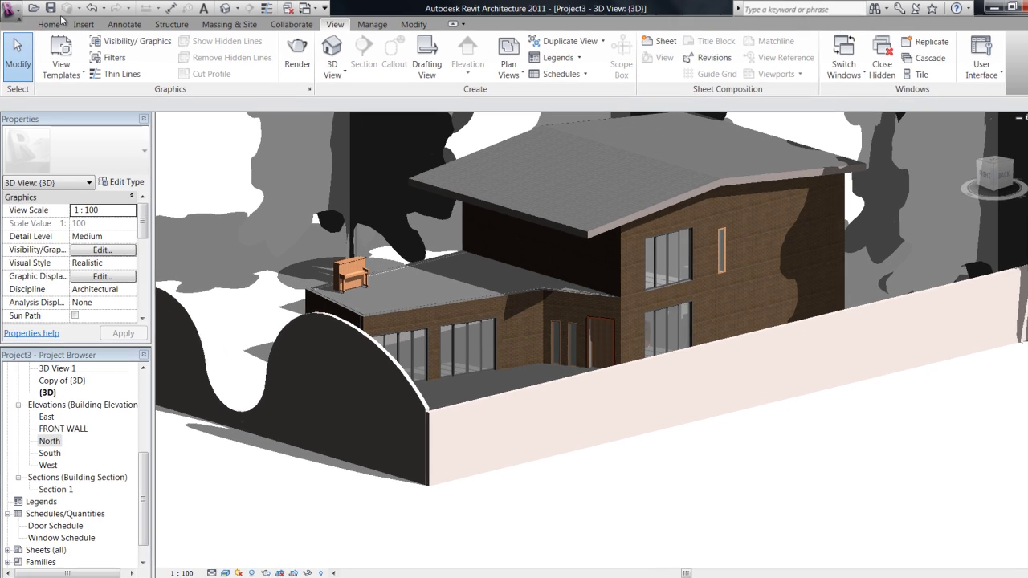
{"action": "left_click", "coordinate": [48, 24]}
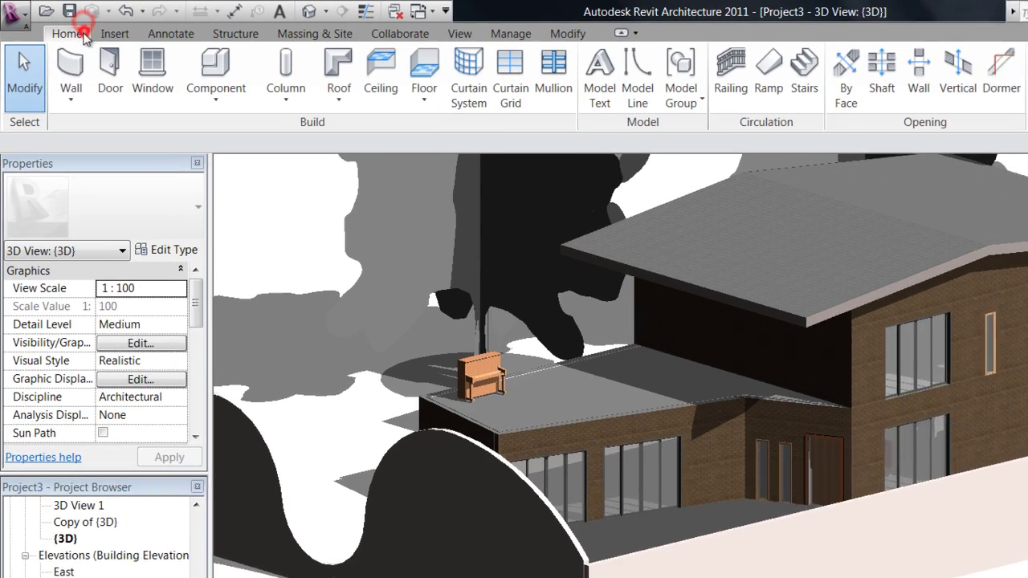
{"action": "left_click", "coordinate": [86, 107]}
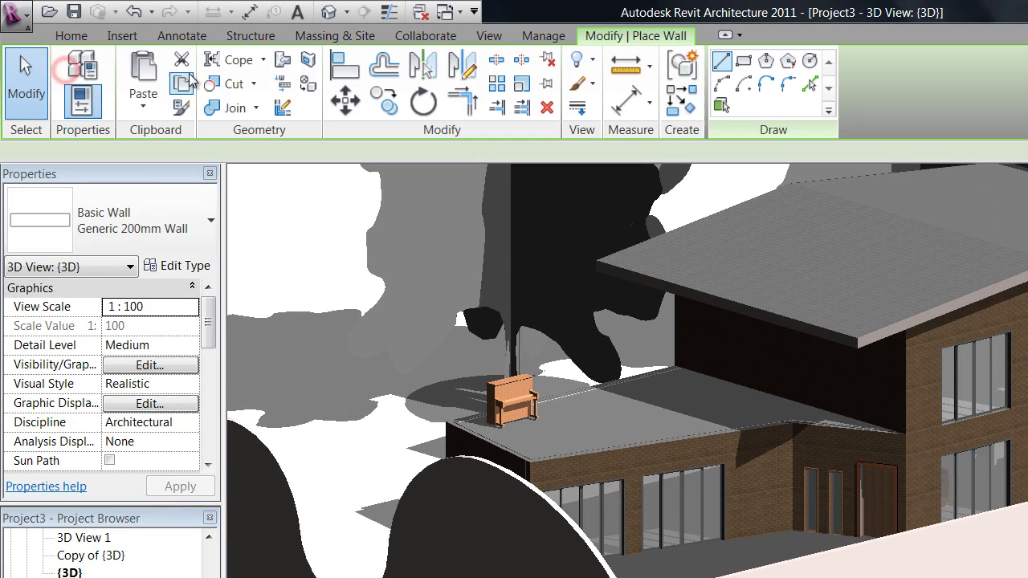
{"action": "left_click", "coordinate": [148, 190]}
{"action": "left_click_drag", "start_coordinate": [297, 444], "coordinate": [304, 577]}
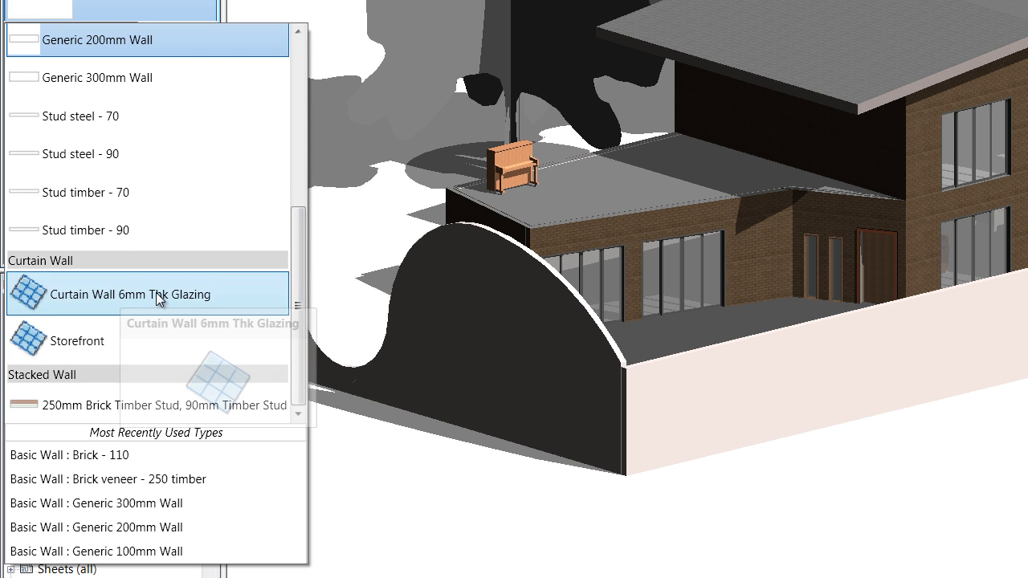
{"action": "left_click", "coordinate": [128, 294]}
{"action": "key", "text": "Escape"}
{"action": "key", "text": "Escape"}
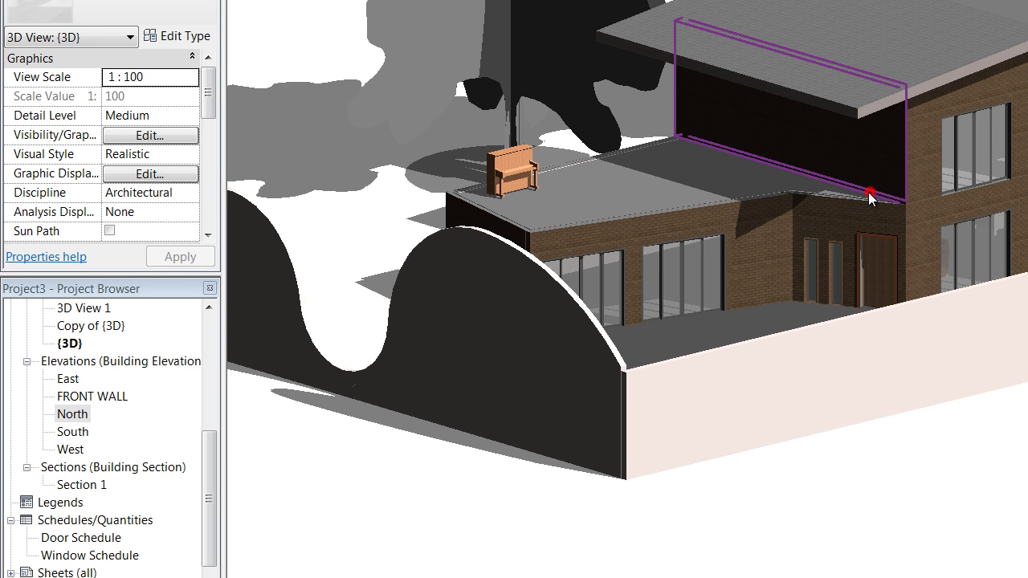
Change the upper-storey wall above the flat roof to the Curtain Wall 6mm Thk Glazing type.
{"action": "left_click", "coordinate": [868, 192]}
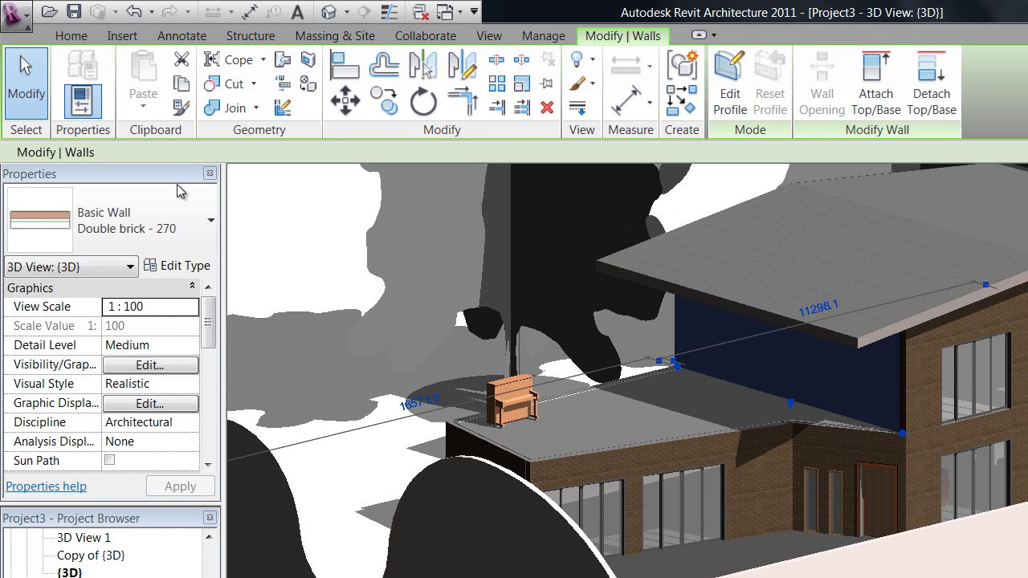
{"action": "left_click", "coordinate": [201, 208]}
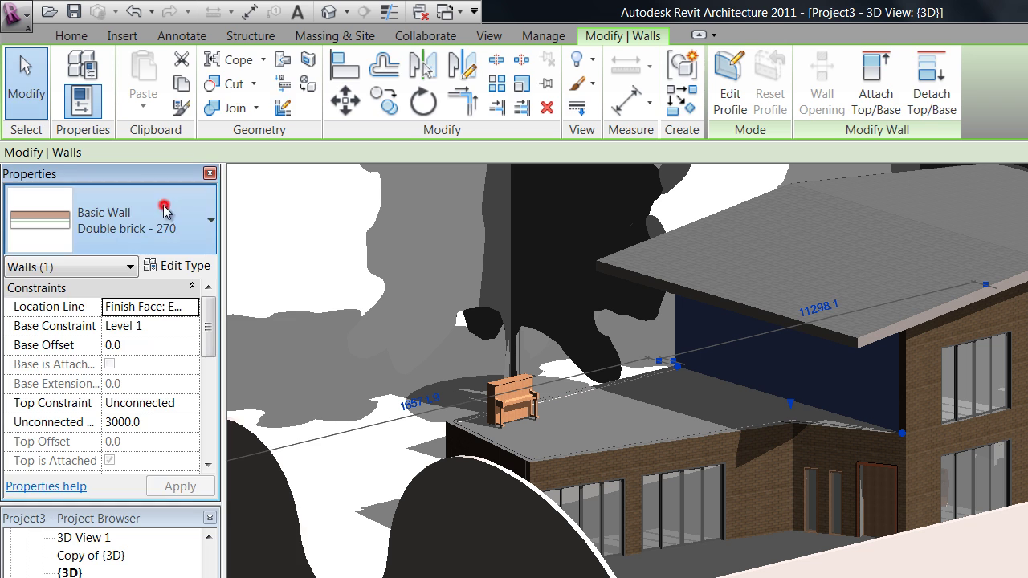
{"action": "left_click_drag", "start_coordinate": [305, 505], "coordinate": [306, 536]}
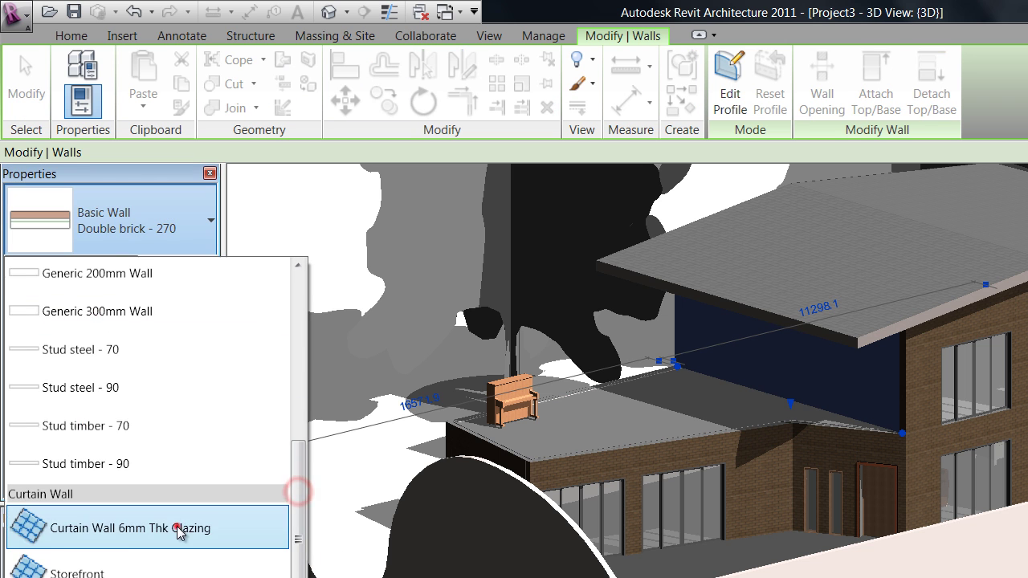
{"action": "left_click", "coordinate": [172, 530]}
{"action": "left_click", "coordinate": [745, 574]}
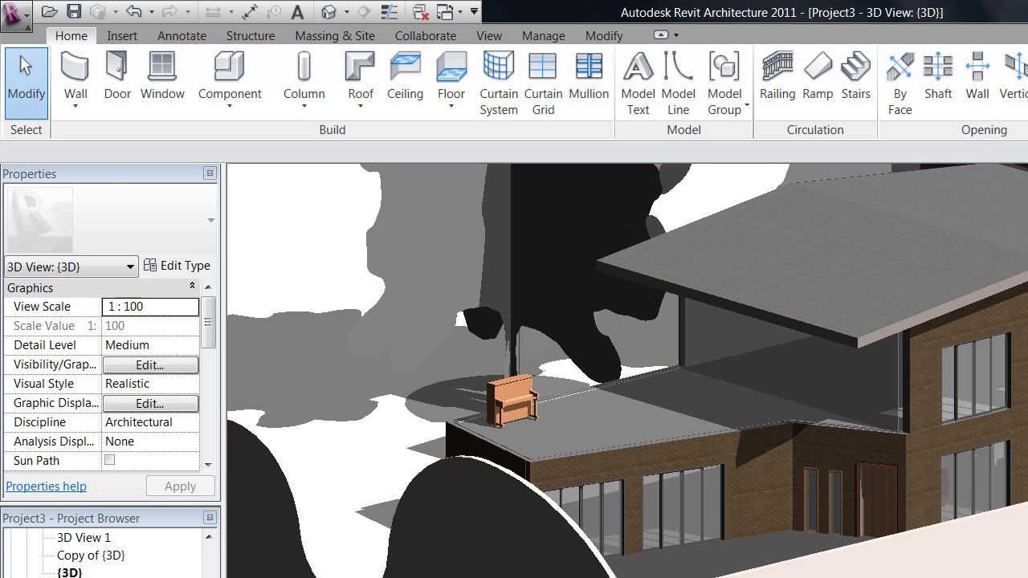
Inspect the new curtain wall's corner joints and its full glazed face from both ends of the flat roof.
{"action": "left_click", "coordinate": [742, 384]}
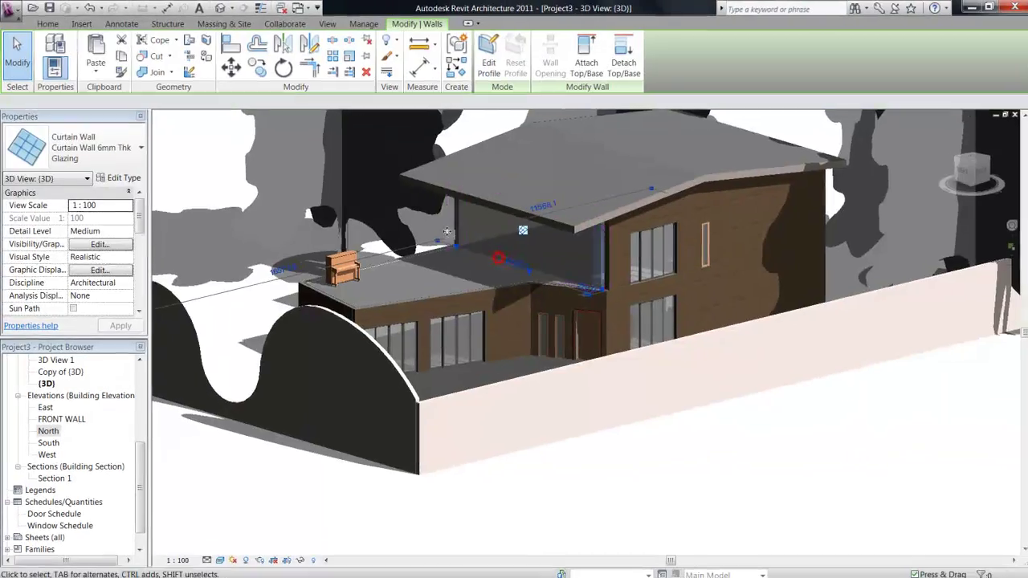
{"action": "middle_click_drag", "start_coordinate": [447, 232], "coordinate": [558, 329], "text": "shift"}
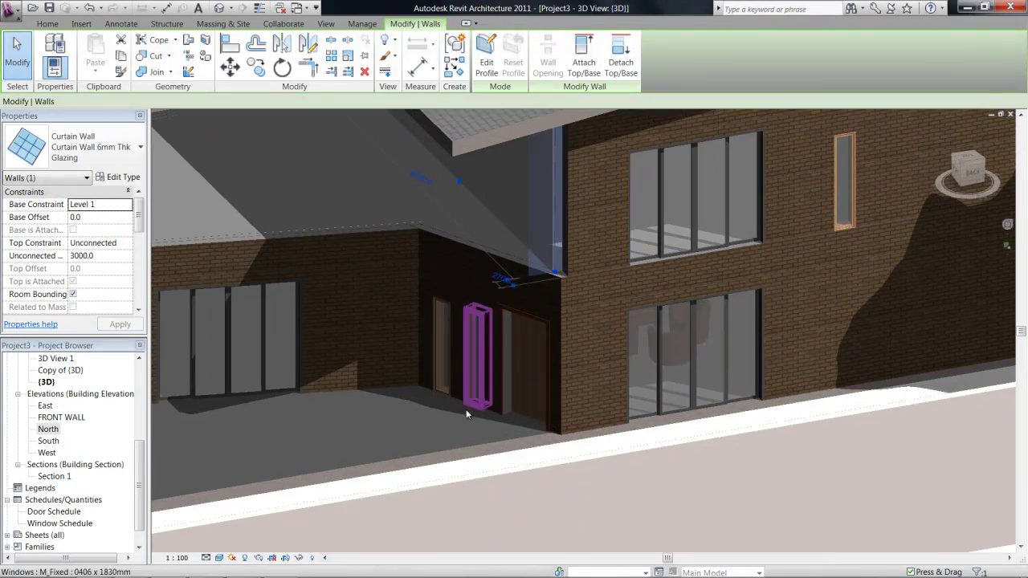
{"action": "key", "text": "Escape"}
{"action": "scroll", "coordinate": [549, 285], "scroll_direction": "up", "scroll_amount": 4}
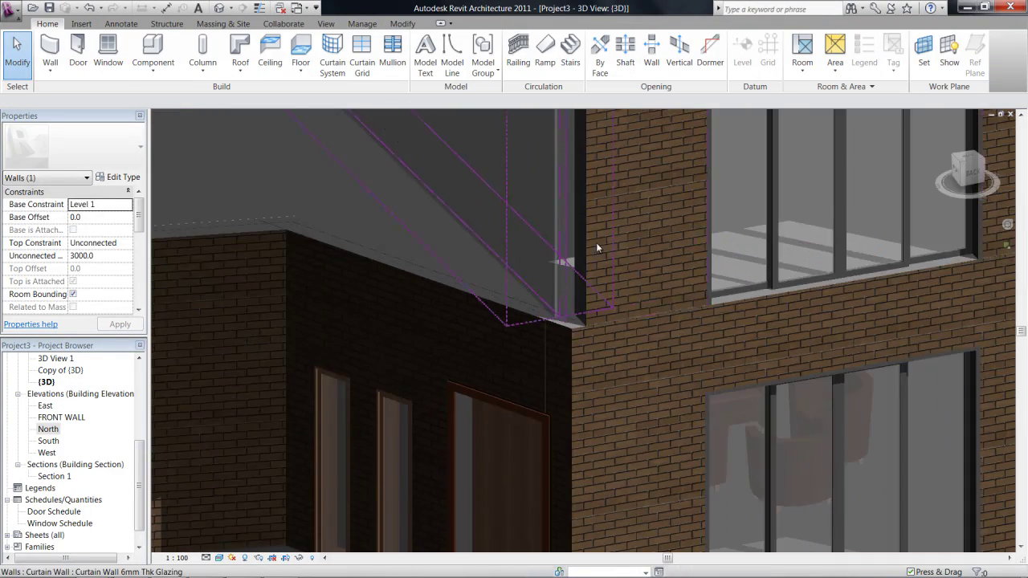
{"action": "left_click", "coordinate": [560, 289]}
{"action": "scroll", "coordinate": [469, 351], "scroll_direction": "down", "scroll_amount": 3}
{"action": "middle_click_drag", "start_coordinate": [544, 284], "coordinate": [703, 268], "text": "shift"}
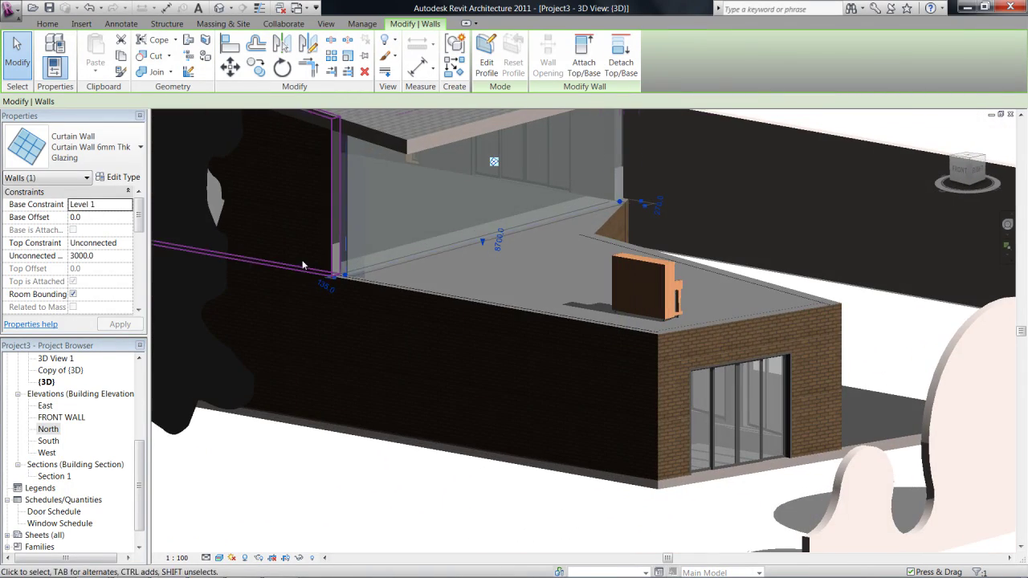
{"action": "middle_click_drag", "start_coordinate": [473, 261], "coordinate": [606, 318], "text": "shift"}
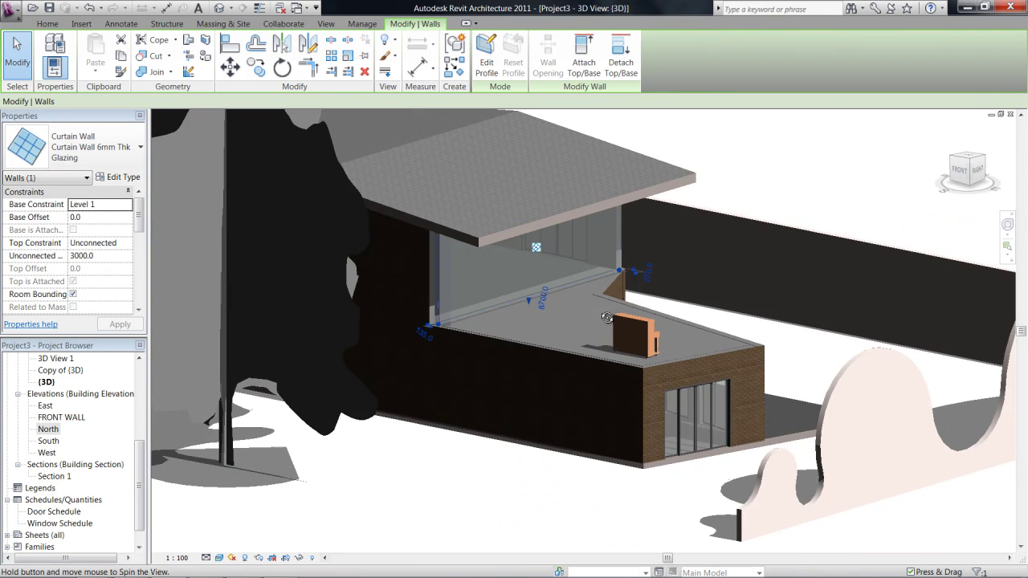
{"action": "middle_click_drag", "start_coordinate": [496, 300], "coordinate": [527, 255], "text": "shift"}
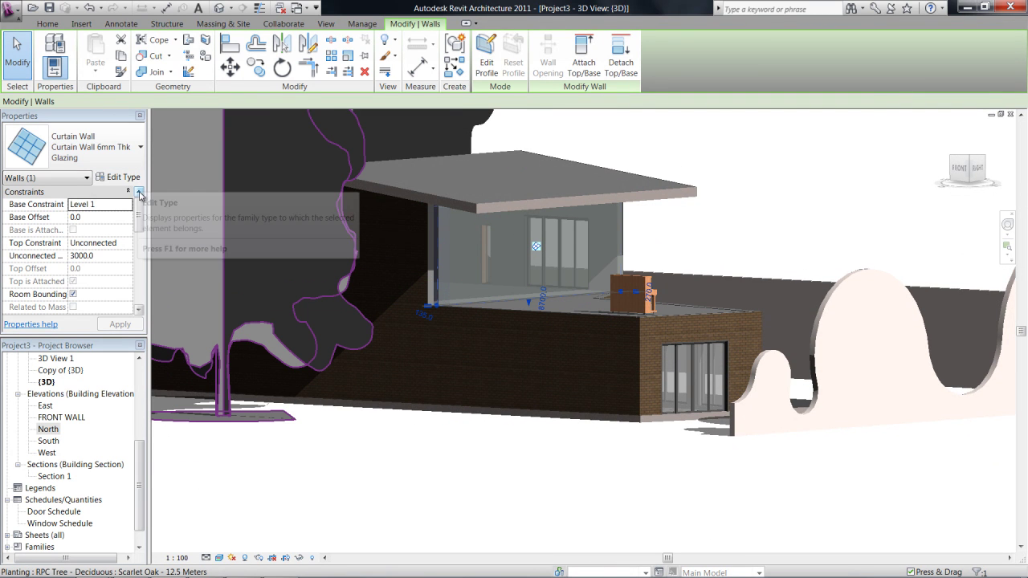
Review the curtain wall's constraints and its vertical and horizontal grid pattern properties.
{"action": "left_click_drag", "start_coordinate": [141, 218], "coordinate": [139, 249]}
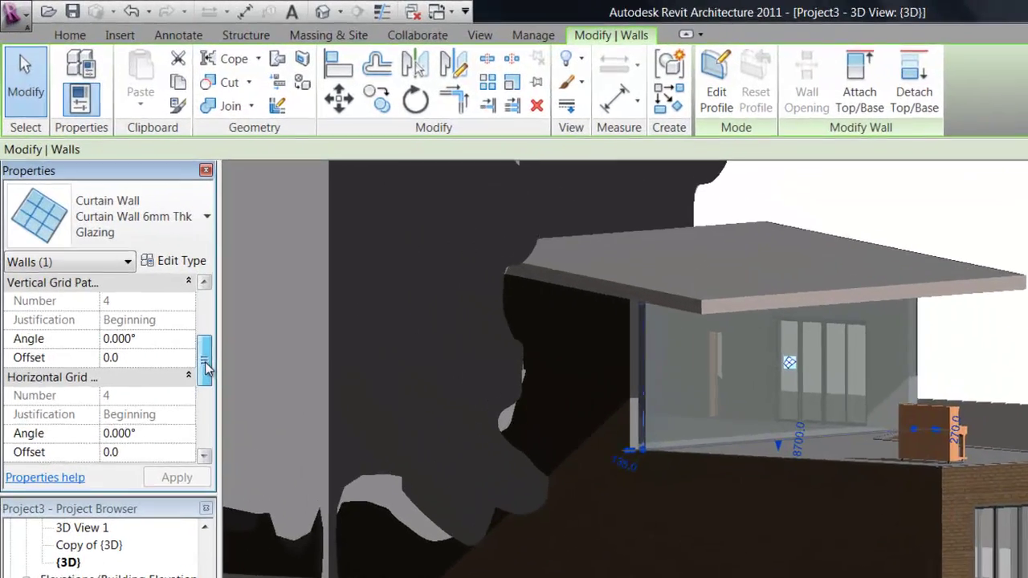
{"action": "left_click", "coordinate": [205, 367]}
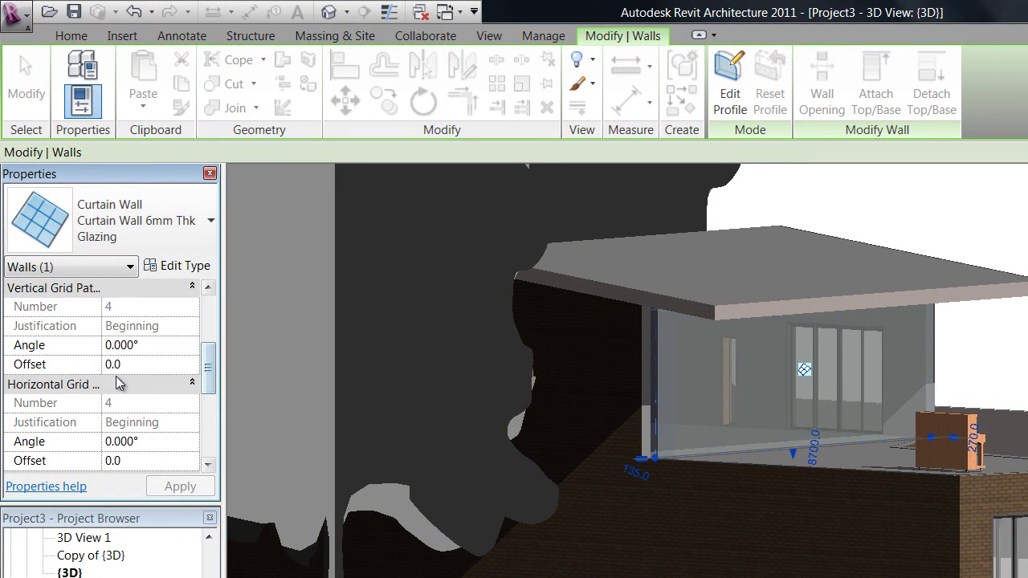
{"action": "left_click_drag", "start_coordinate": [208, 358], "coordinate": [207, 302]}
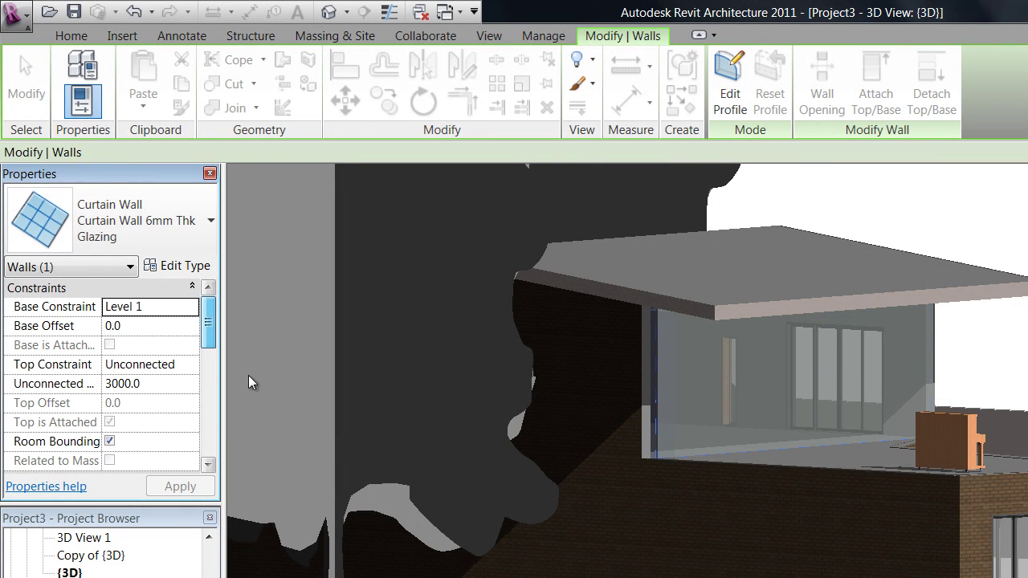
{"action": "left_click", "coordinate": [26, 80]}
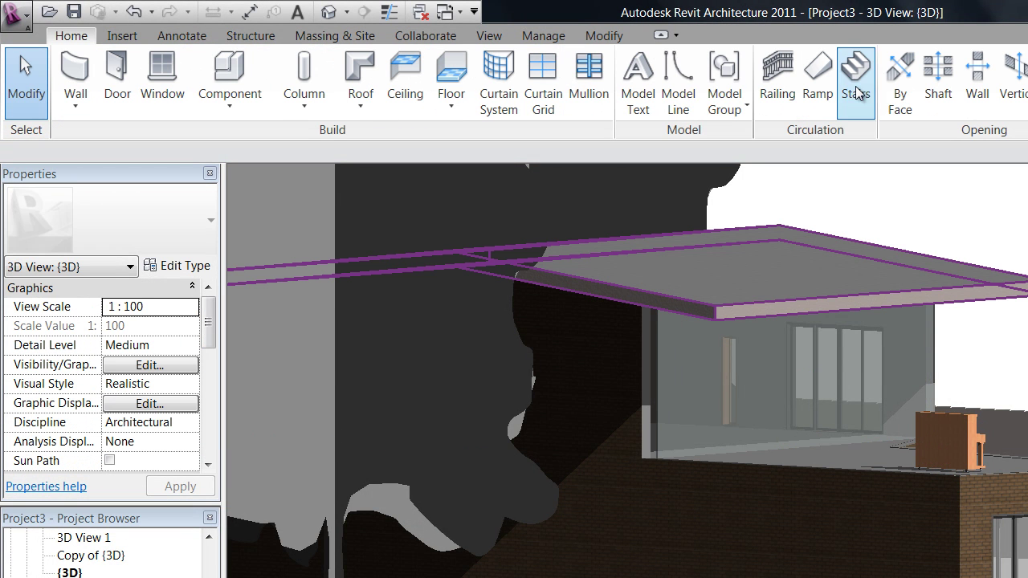
Place five vertical curtain grid lines across the upper-storey glazing, spaced about 1360 to 1510 mm apart.
{"action": "left_click", "coordinate": [542, 96]}
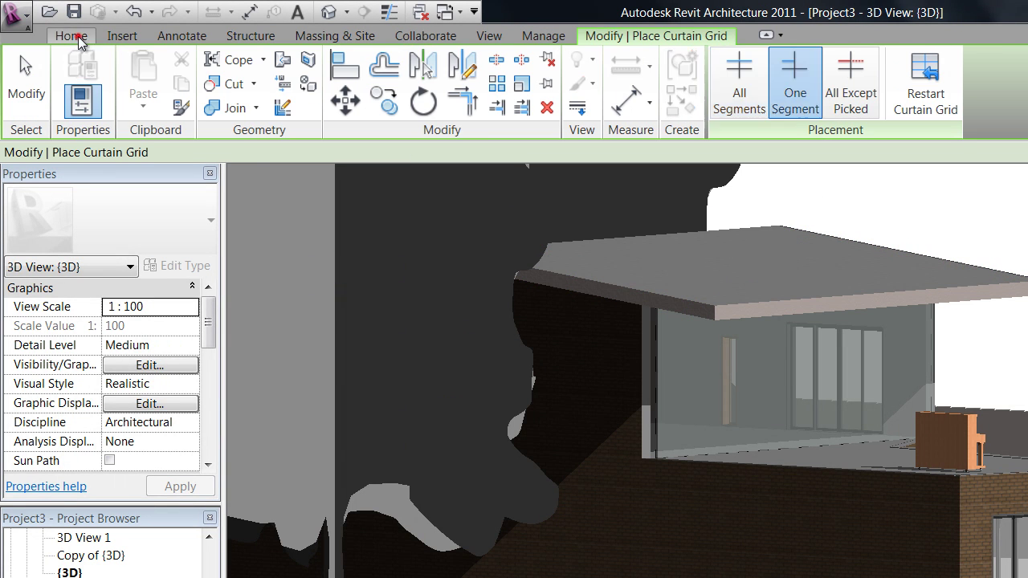
{"action": "left_click", "coordinate": [71, 36]}
{"action": "left_click", "coordinate": [536, 63]}
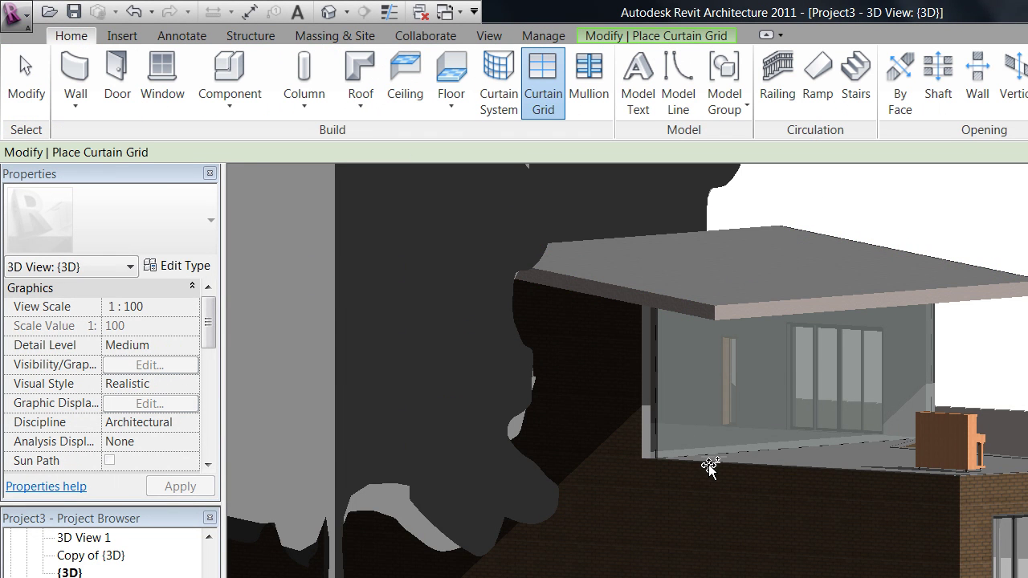
{"action": "middle_click_drag", "start_coordinate": [875, 549], "coordinate": [669, 511], "text": "shift"}
{"action": "scroll", "coordinate": [486, 369], "scroll_direction": "up", "scroll_amount": 5}
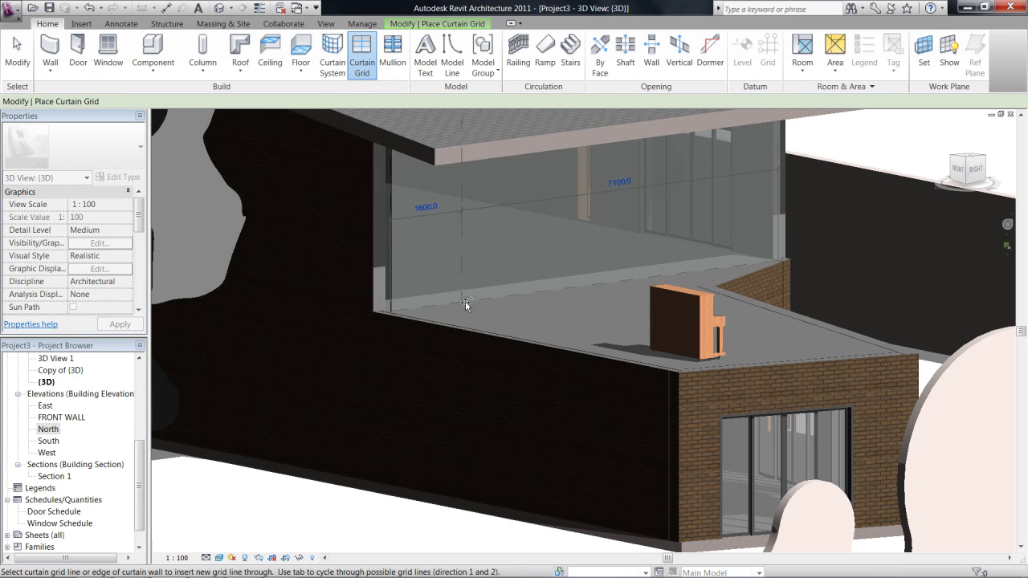
{"action": "left_click", "coordinate": [538, 290]}
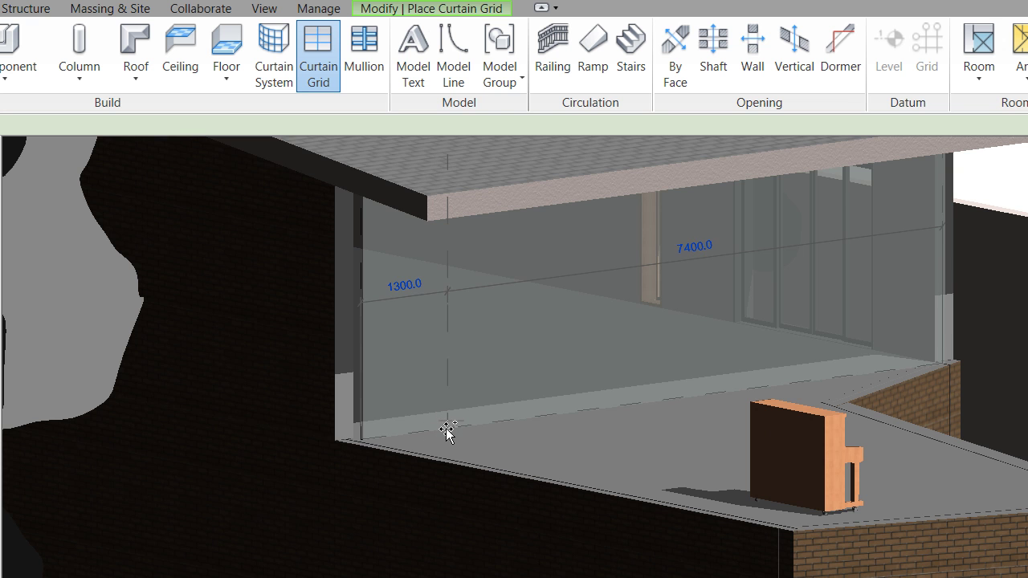
{"action": "scroll", "coordinate": [471, 385], "scroll_direction": "up", "scroll_amount": 1}
{"action": "left_click", "coordinate": [447, 433]}
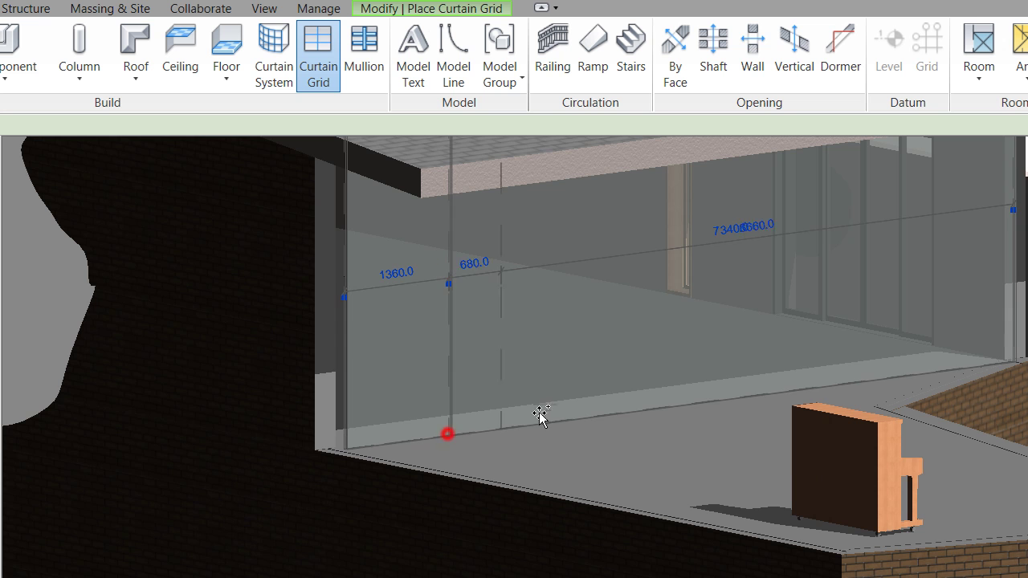
{"action": "left_click", "coordinate": [554, 425]}
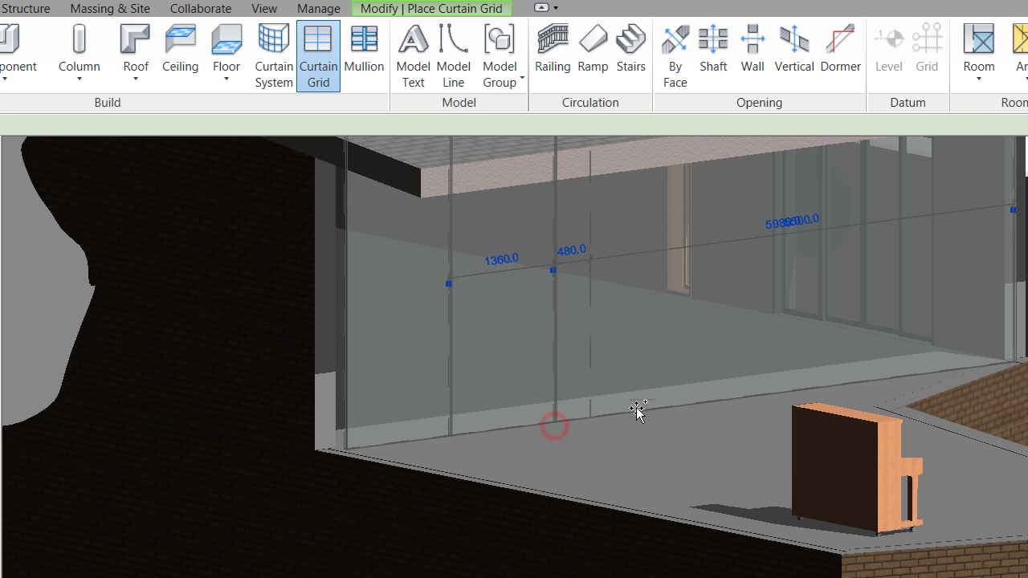
{"action": "left_click", "coordinate": [664, 406]}
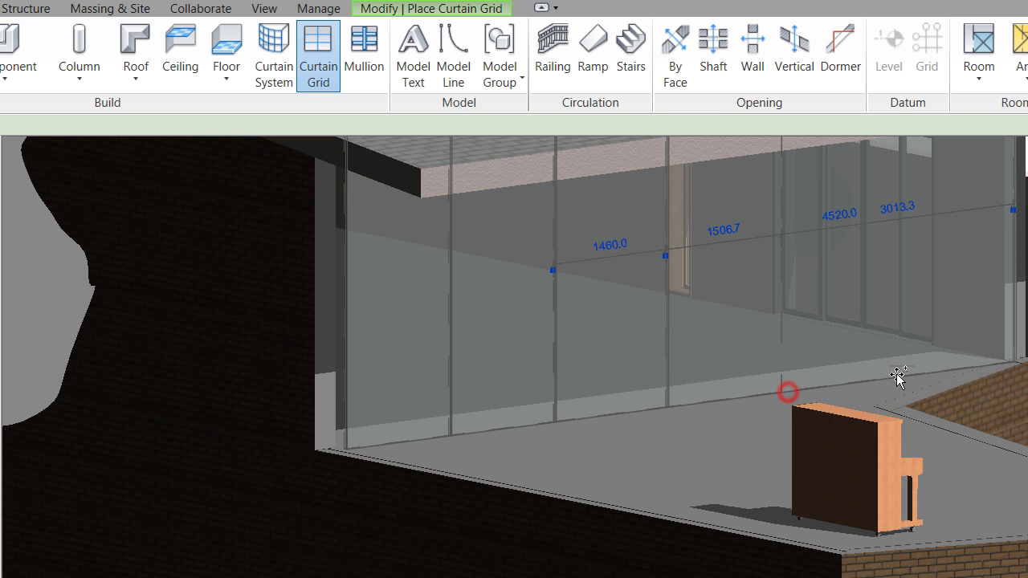
Add two horizontal curtain grid lines to the upper-storey glazing, about 1158 mm apart.
{"action": "scroll", "coordinate": [768, 410], "scroll_direction": "down", "scroll_amount": 2}
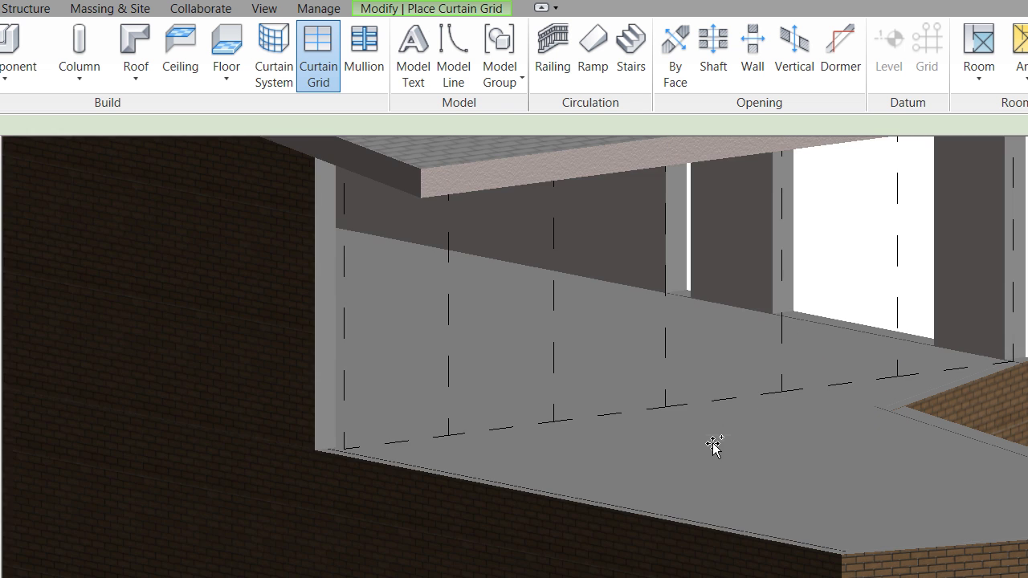
{"action": "left_click", "coordinate": [451, 373]}
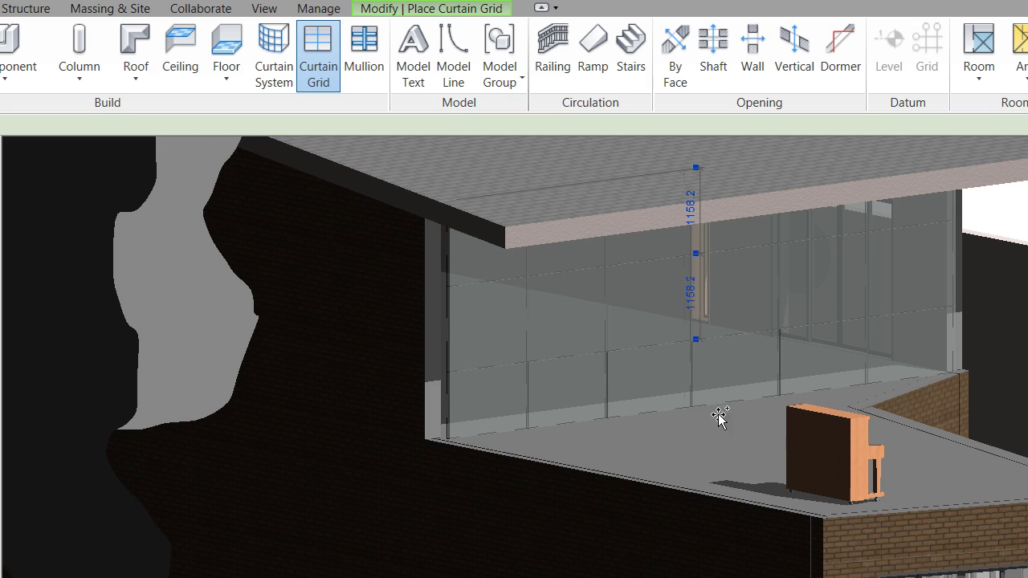
{"action": "key", "text": "Escape"}
Select the gridded curtain wall and check its grid layout from above and from the flat roof side.
{"action": "middle_click_drag", "start_coordinate": [630, 491], "coordinate": [496, 322], "text": "shift"}
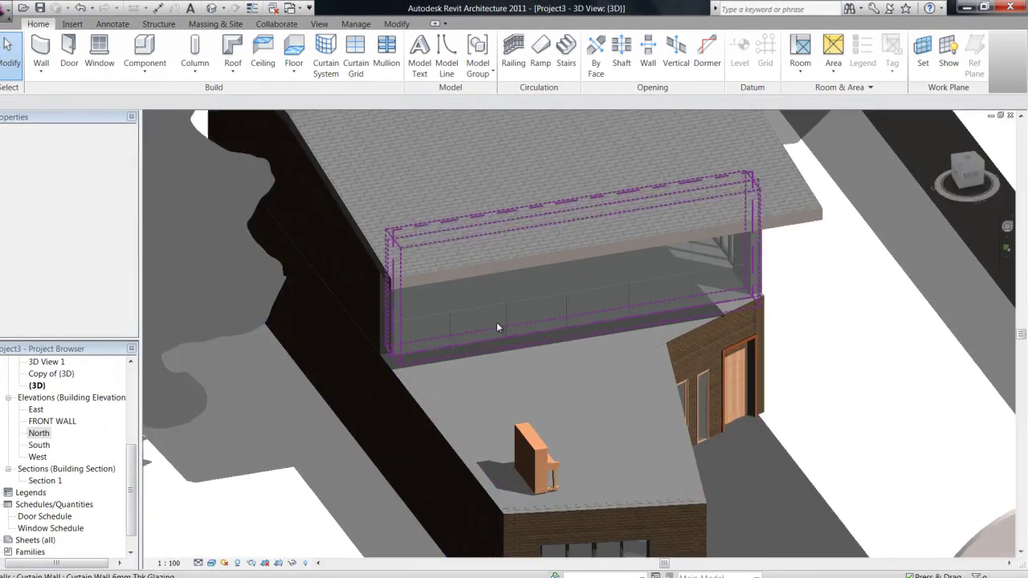
{"action": "scroll", "coordinate": [496, 322], "scroll_direction": "up", "scroll_amount": 3}
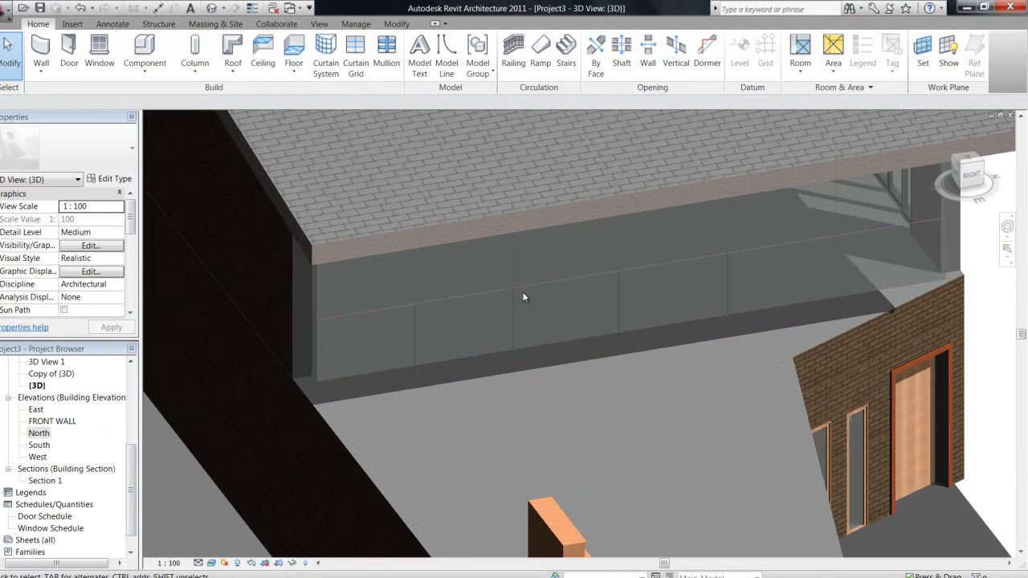
{"action": "left_click", "coordinate": [520, 284]}
{"action": "middle_click_drag", "start_coordinate": [653, 352], "coordinate": [706, 393], "text": "shift"}
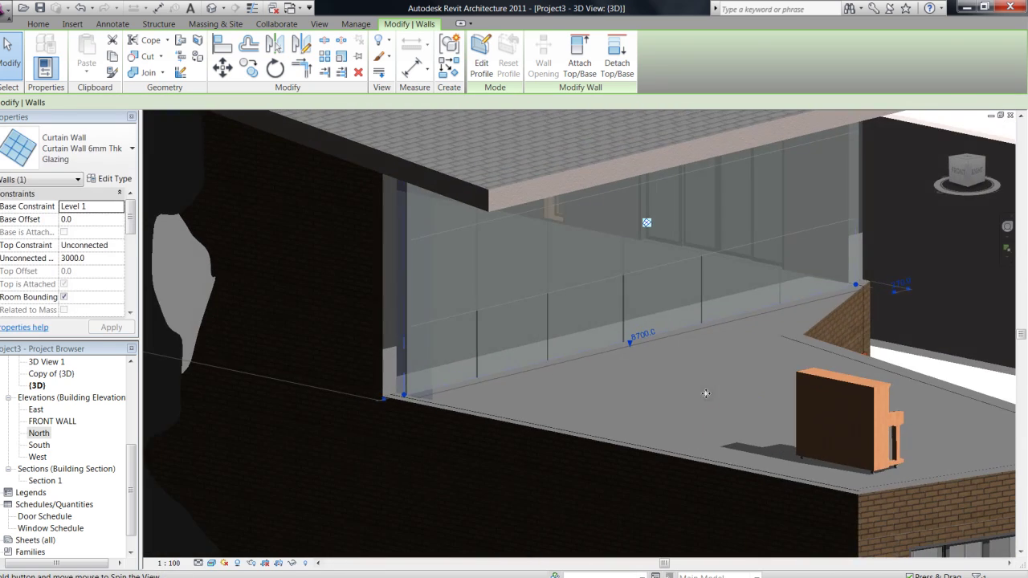
Deselect the curtain wall and open the East elevation view.
{"action": "middle_click_drag", "start_coordinate": [640, 339], "coordinate": [835, 257], "text": "shift"}
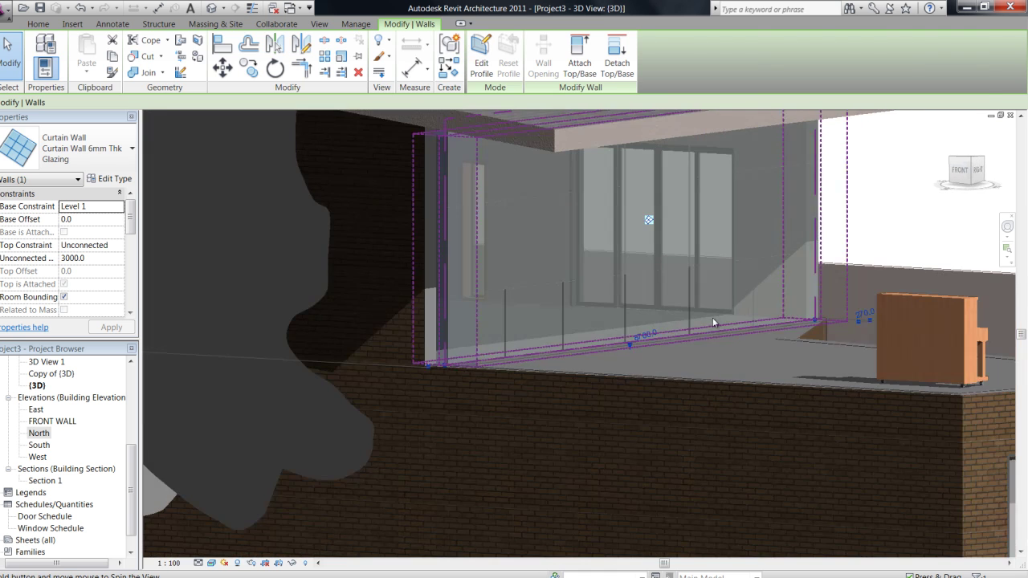
{"action": "left_click", "coordinate": [931, 210]}
{"action": "mouse_move", "coordinate": [503, 319]}
{"action": "middle_mouse_down", "text": "shift"}
{"action": "mouse_move", "coordinate": [555, 389]}
{"action": "mouse_move", "coordinate": [518, 327]}
{"action": "middle_mouse_up", "text": "shift"}
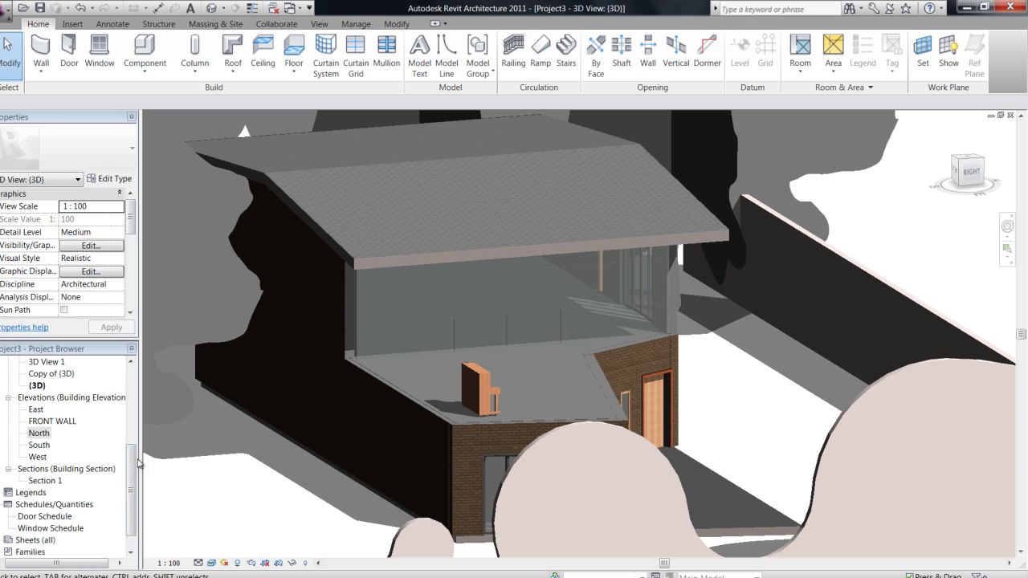
{"action": "scroll", "coordinate": [135, 464], "scroll_direction": "up", "scroll_amount": 4}
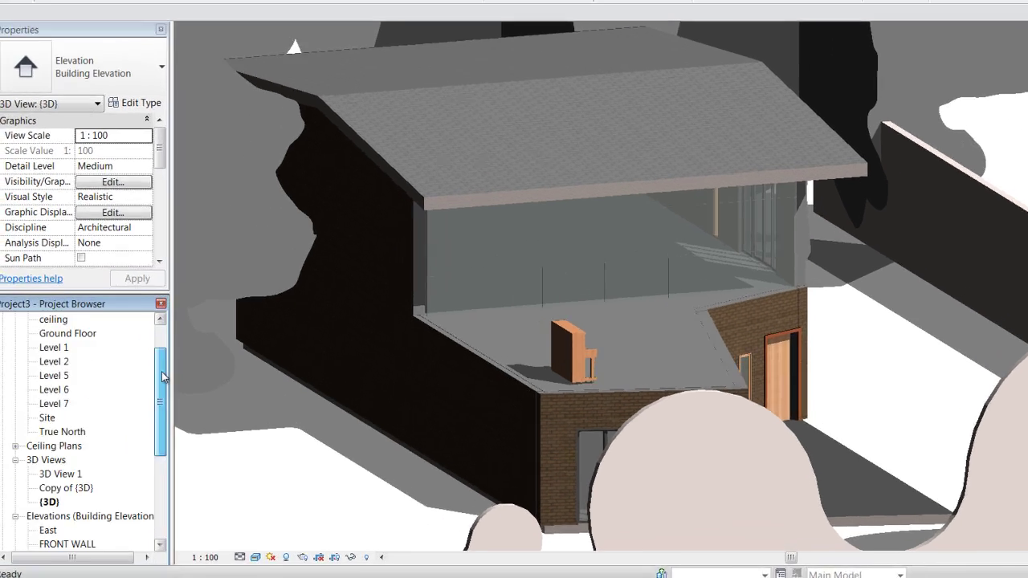
{"action": "scroll", "coordinate": [128, 464], "scroll_direction": "down", "scroll_amount": 4}
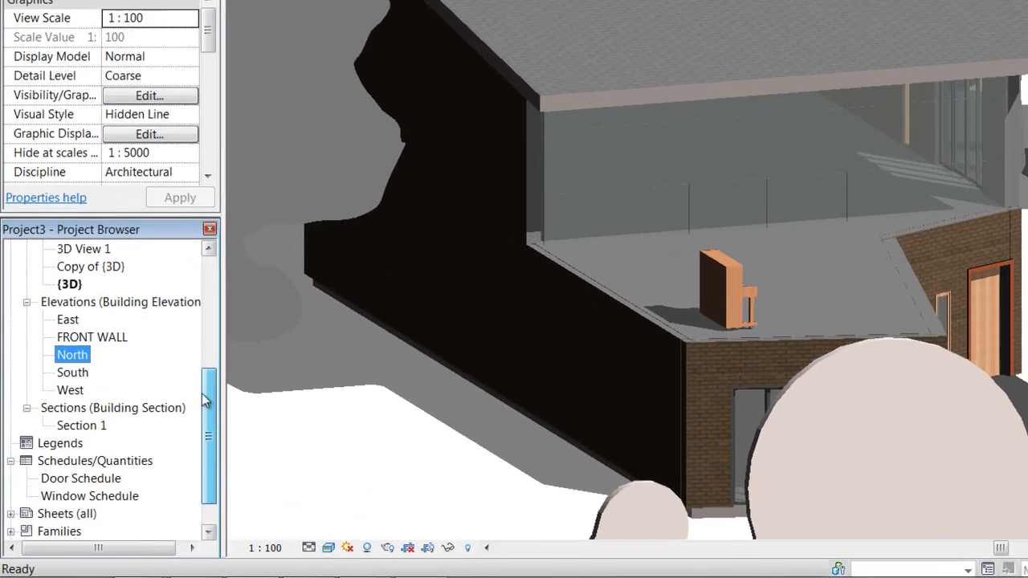
{"action": "double_click", "coordinate": [60, 320]}
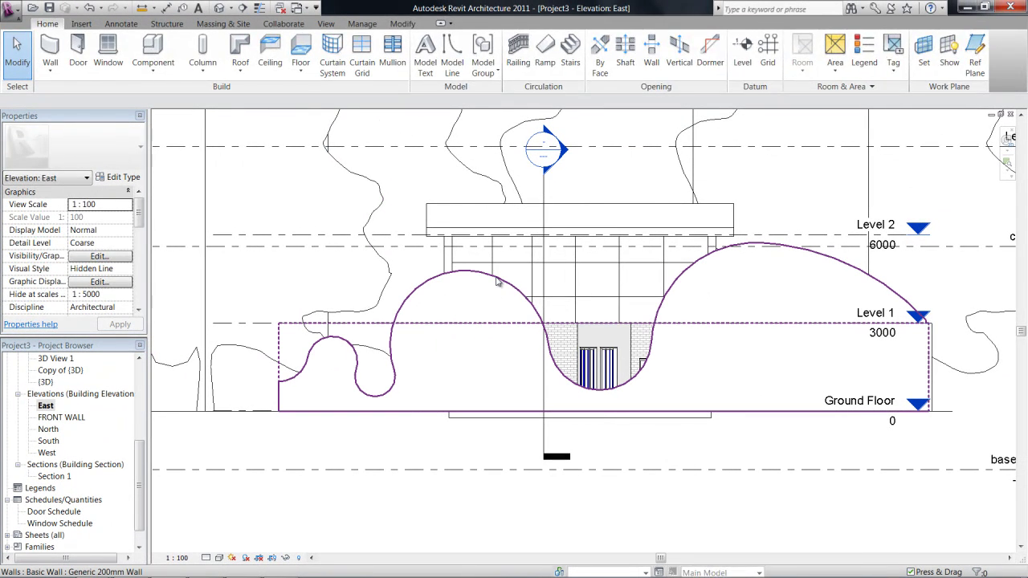
Temporarily hide the curved-profile Generic 200mm wall, the piano and the section line obstructing the East elevation.
{"action": "left_click", "coordinate": [549, 246]}
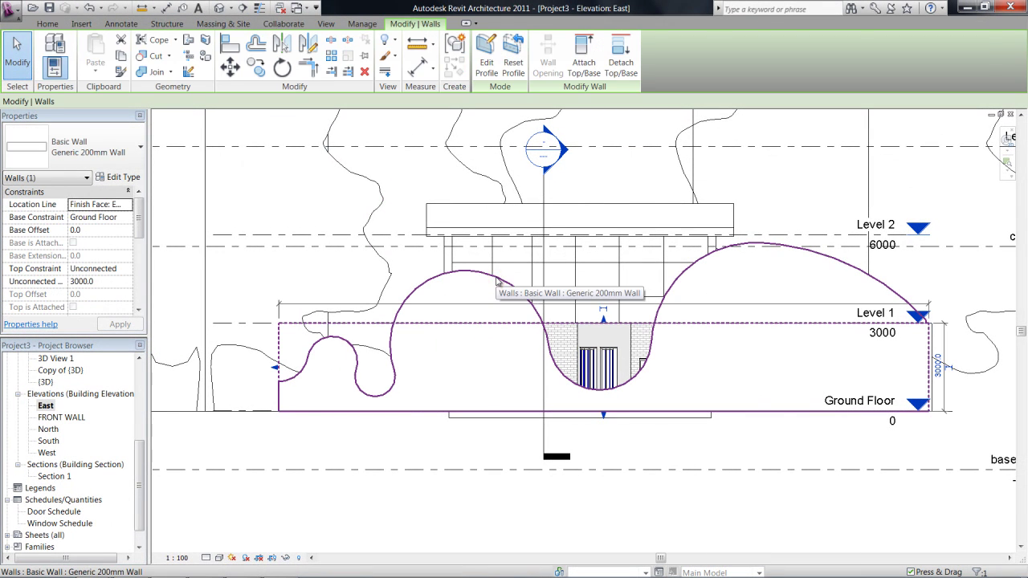
{"action": "key", "text": "Delete"}
{"action": "scroll", "coordinate": [714, 275], "scroll_direction": "up", "scroll_amount": 1}
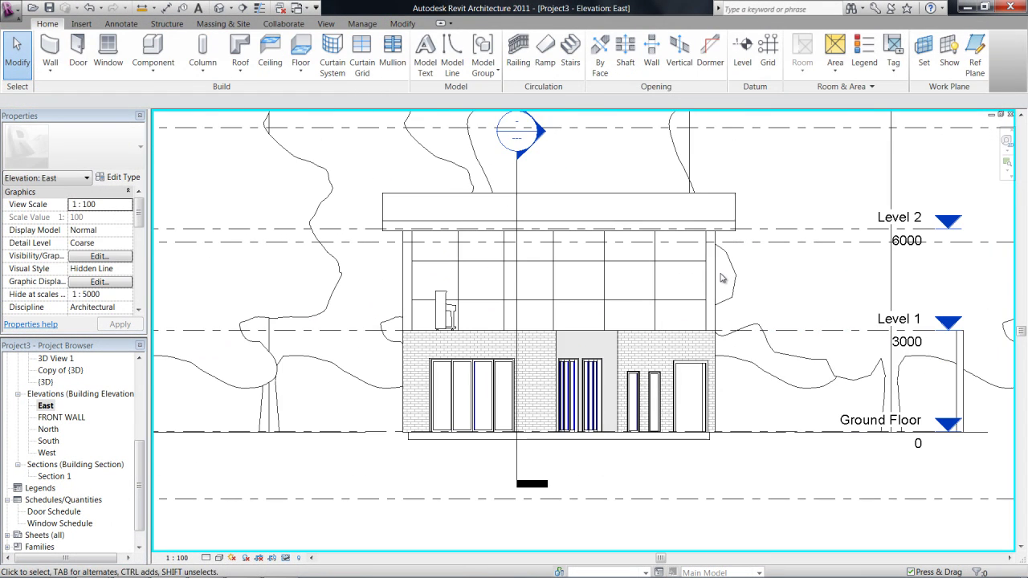
{"action": "left_click", "coordinate": [452, 318]}
{"action": "key", "text": "Escape"}
{"action": "scroll", "coordinate": [534, 282], "scroll_direction": "up", "scroll_amount": 2}
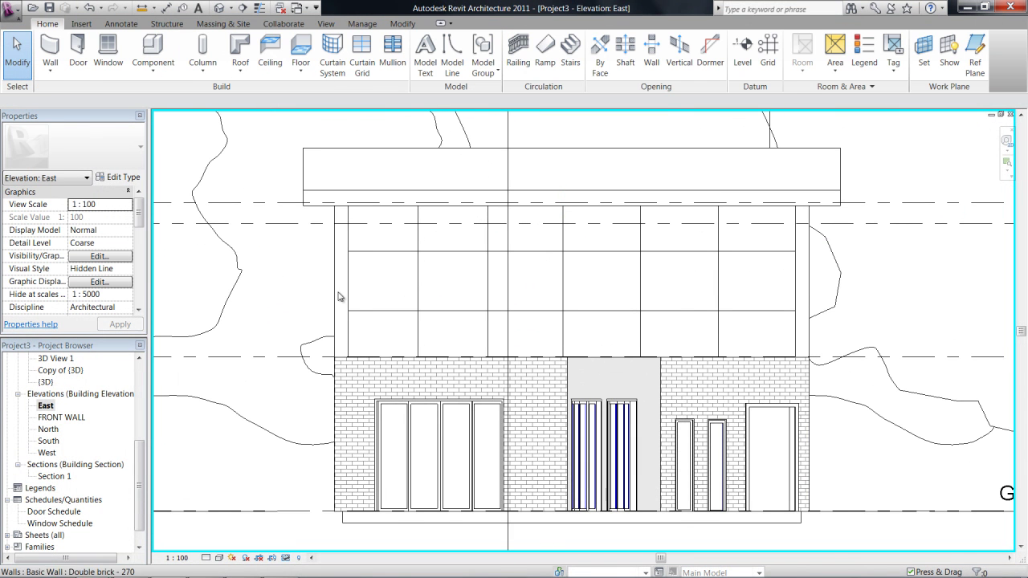
{"action": "left_click", "coordinate": [511, 299]}
{"action": "key", "text": "Delete"}
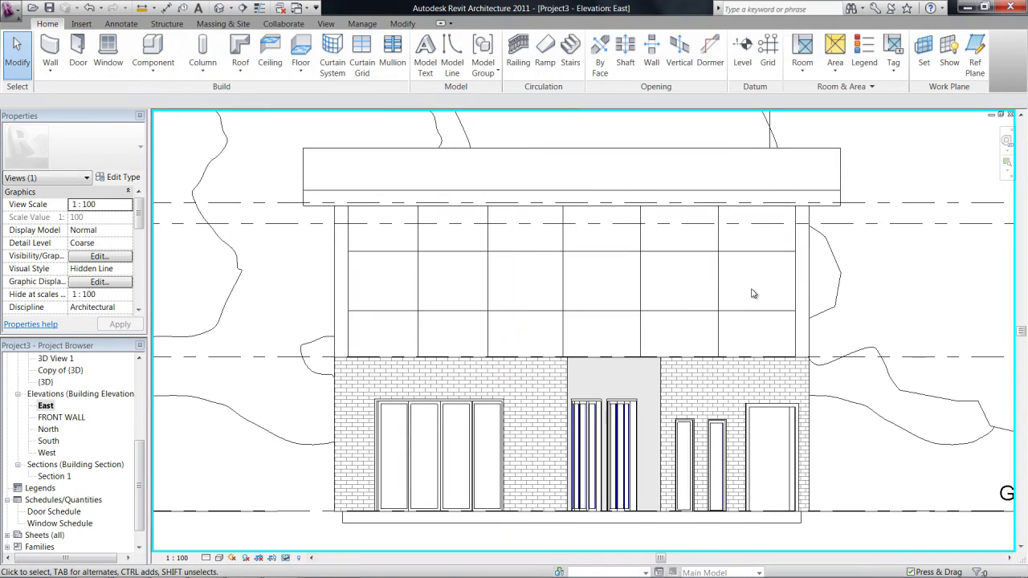
Set the East elevation's visual style to Shaded with Edges.
{"action": "left_click", "coordinate": [797, 275]}
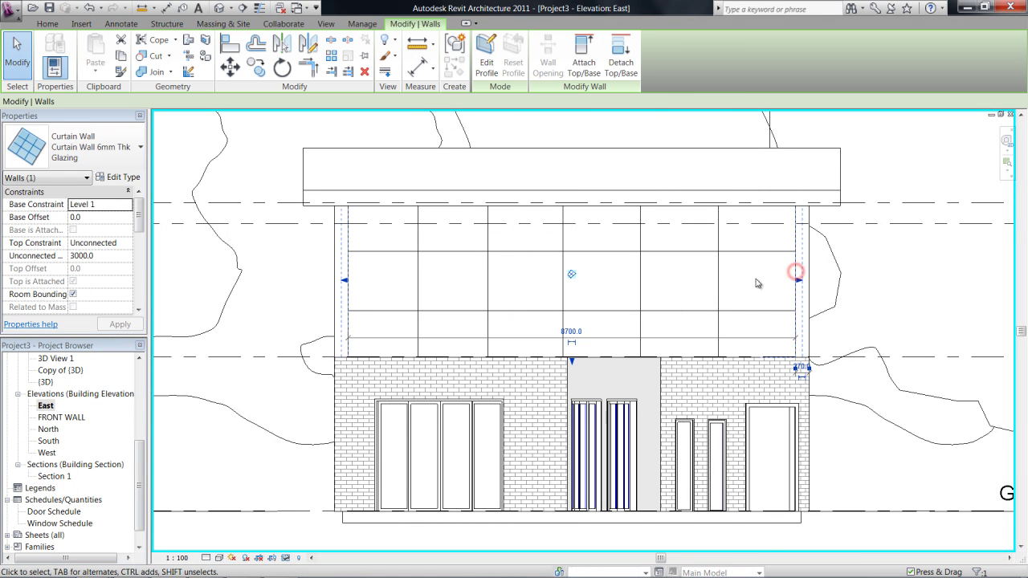
{"action": "key", "text": "Escape"}
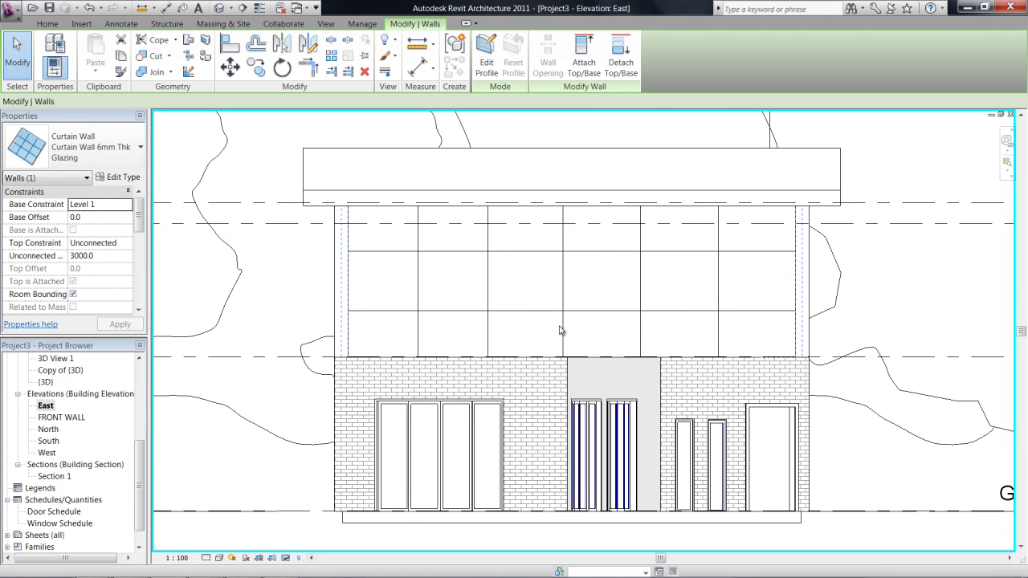
{"action": "key", "text": "s"}
{"action": "key", "text": "d"}
{"action": "left_click", "coordinate": [227, 560]}
{"action": "left_click", "coordinate": [219, 558]}
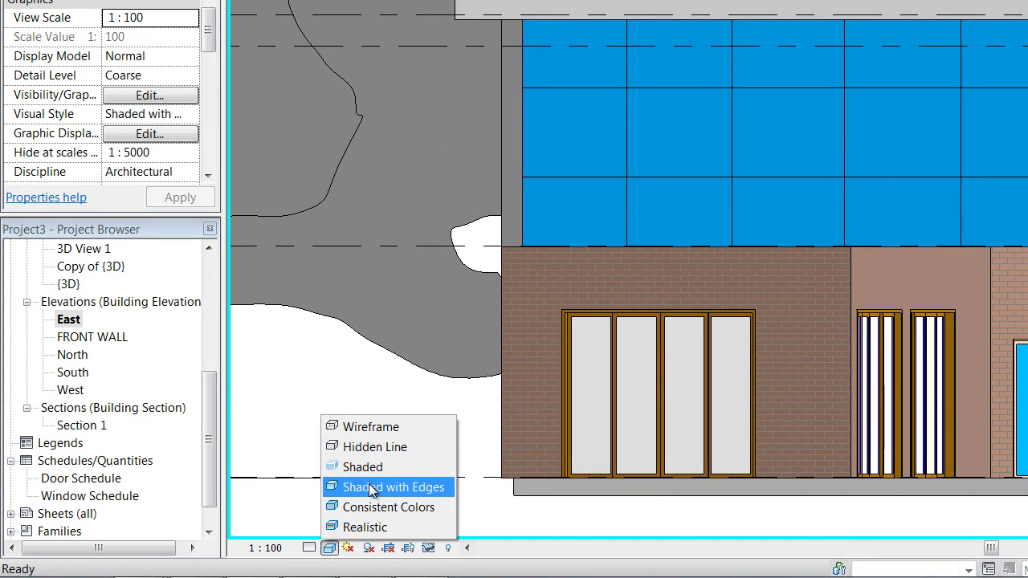
{"action": "left_click", "coordinate": [371, 487]}
{"action": "left_click", "coordinate": [330, 548]}
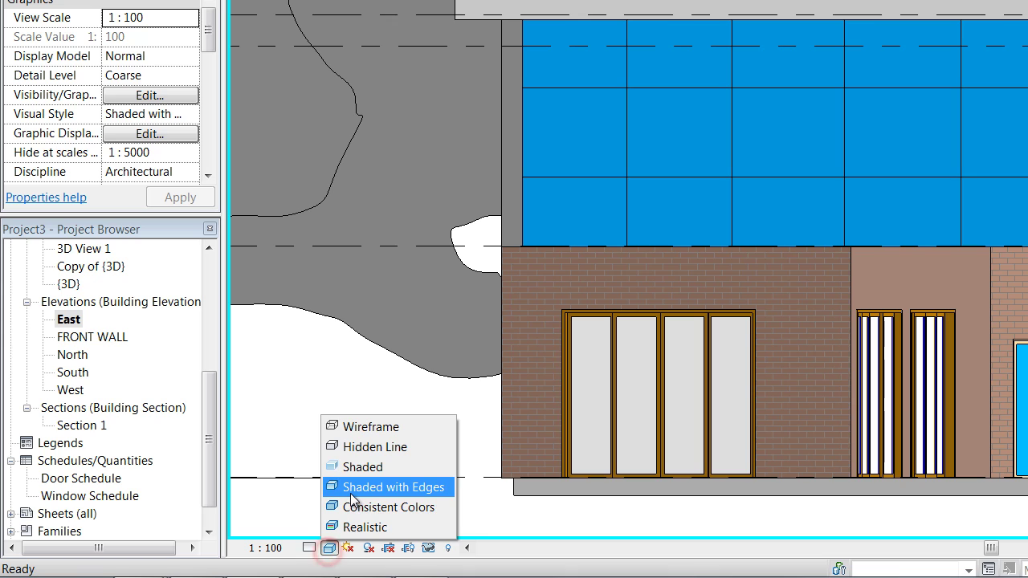
{"action": "left_click", "coordinate": [298, 394]}
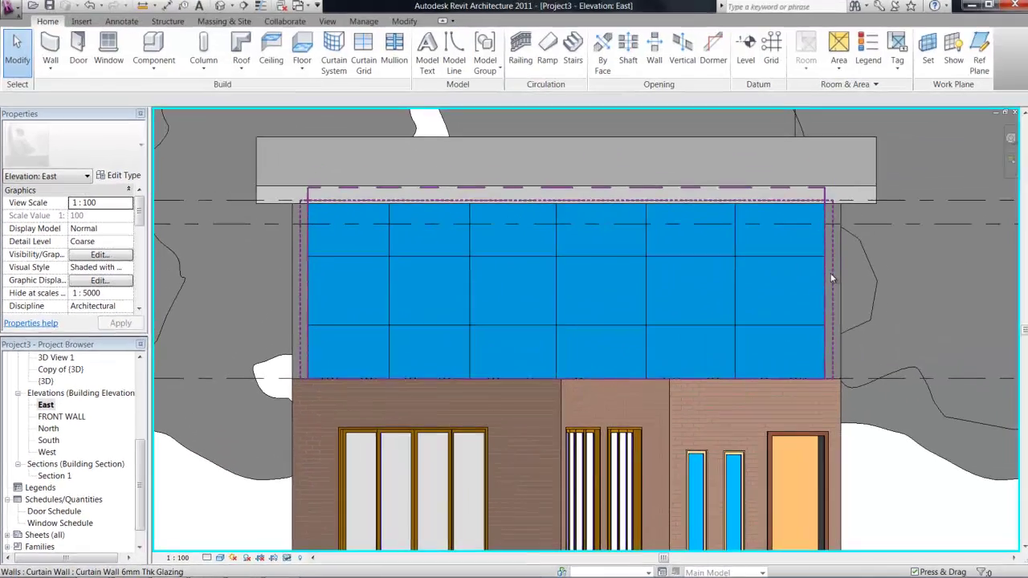
Select the upper-storey curtain wall and its vertical grid lines in turn to check the spacing between them.
{"action": "left_click", "coordinate": [820, 274]}
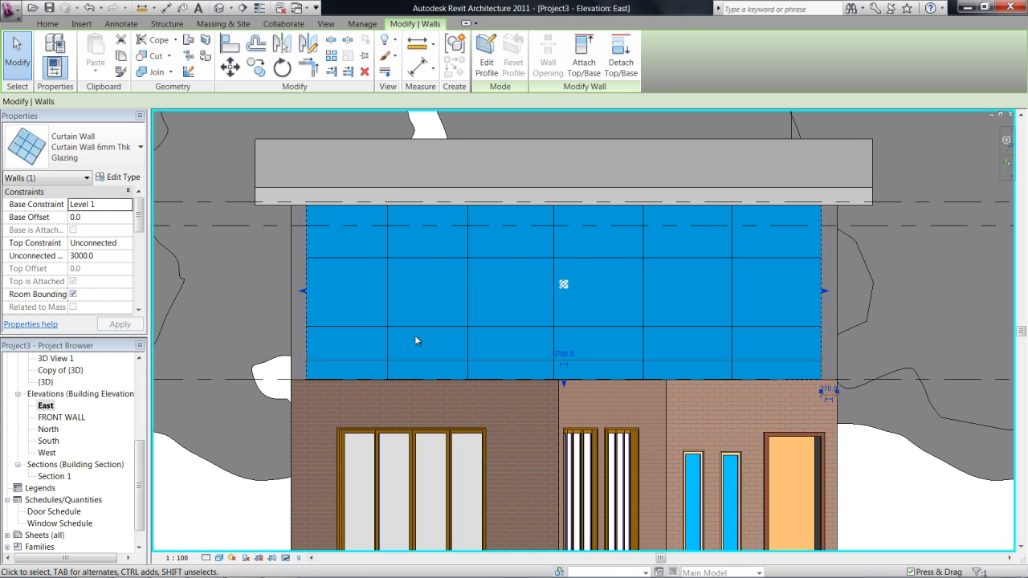
{"action": "scroll", "coordinate": [565, 269], "scroll_direction": "up", "scroll_amount": 1}
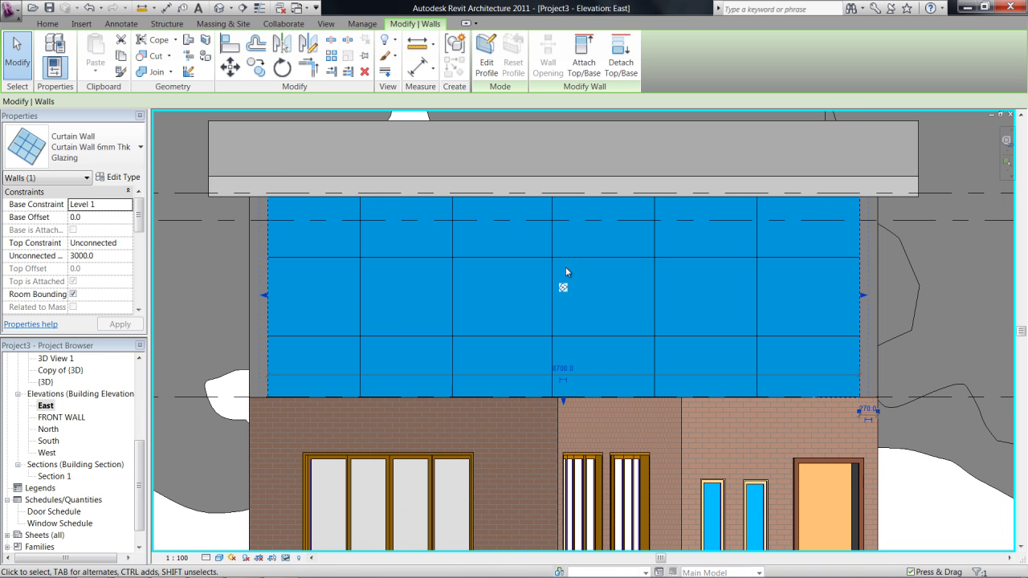
{"action": "left_click", "coordinate": [361, 298]}
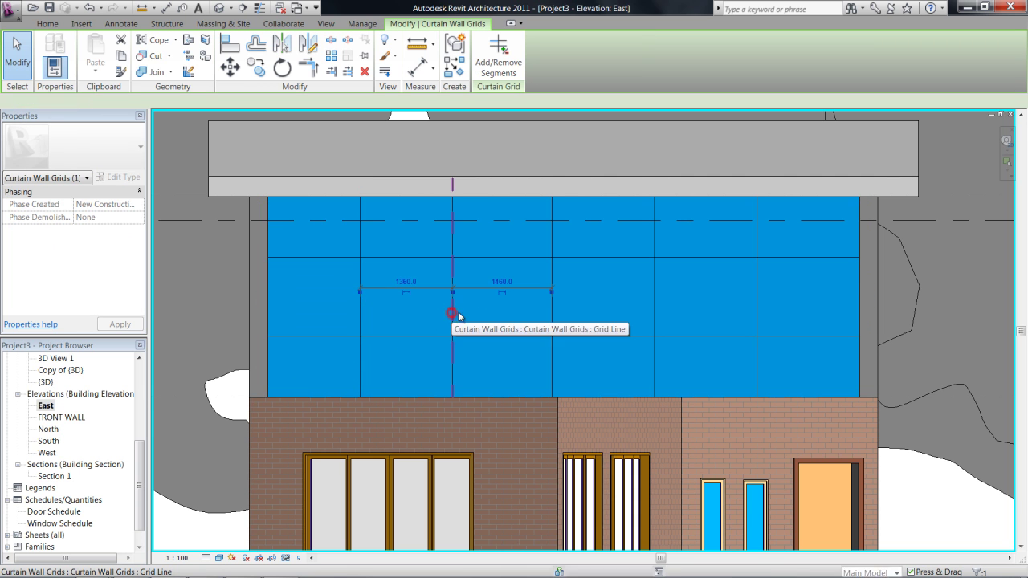
{"action": "left_click", "coordinate": [654, 310]}
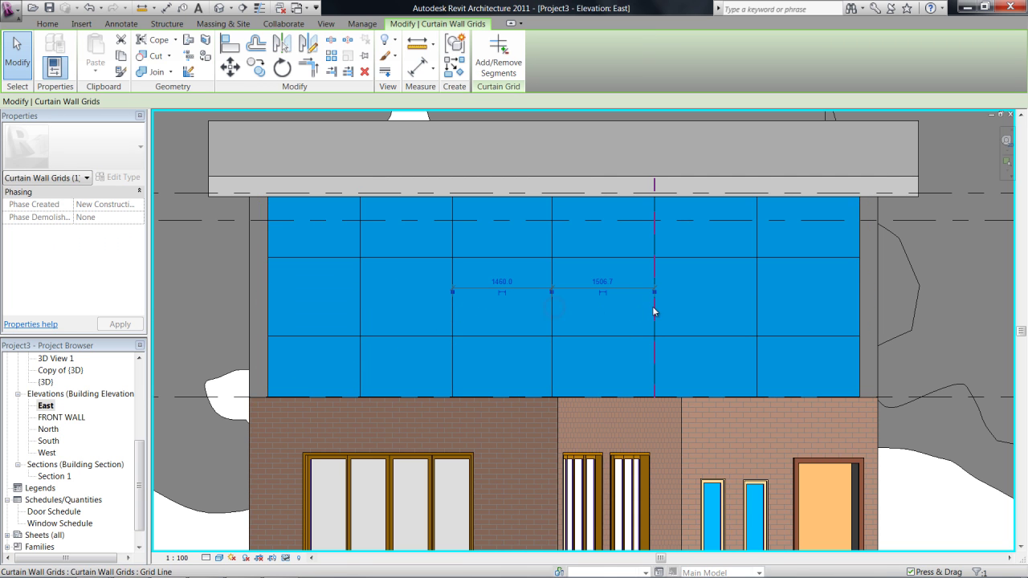
{"action": "left_click", "coordinate": [756, 302]}
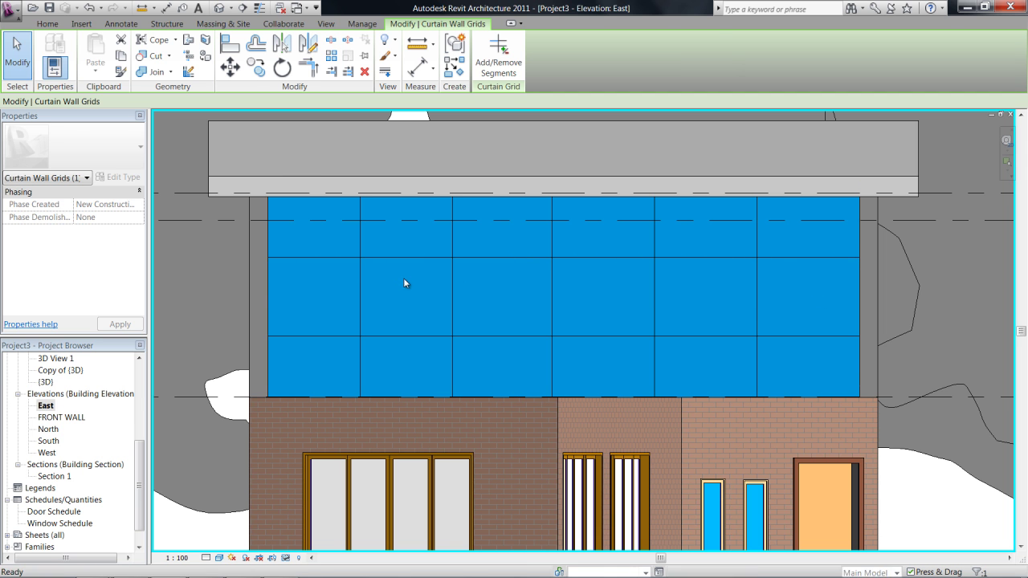
Try to place an aligned dimension string across the curtain wall's vertical grid lines, and undo it.
{"action": "key", "text": "d"}
{"action": "key", "text": "i"}
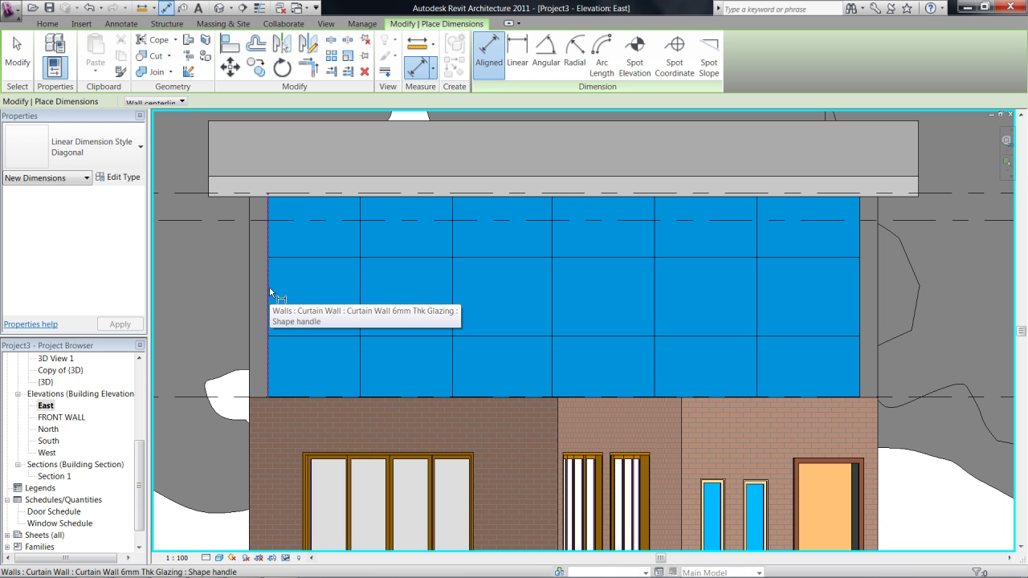
{"action": "key", "text": "Tab"}
{"action": "key", "text": "Tab"}
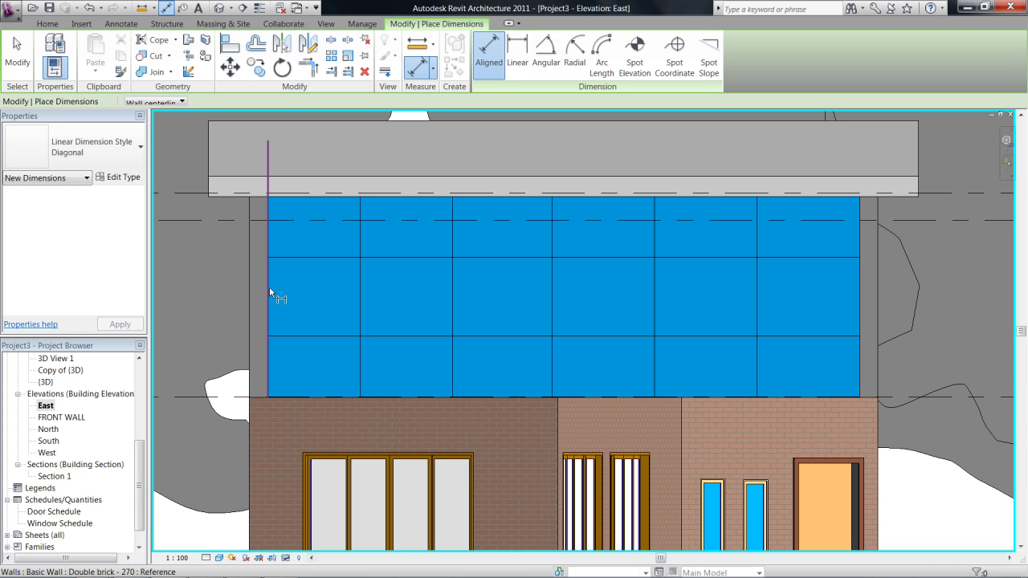
{"action": "key", "text": "Tab"}
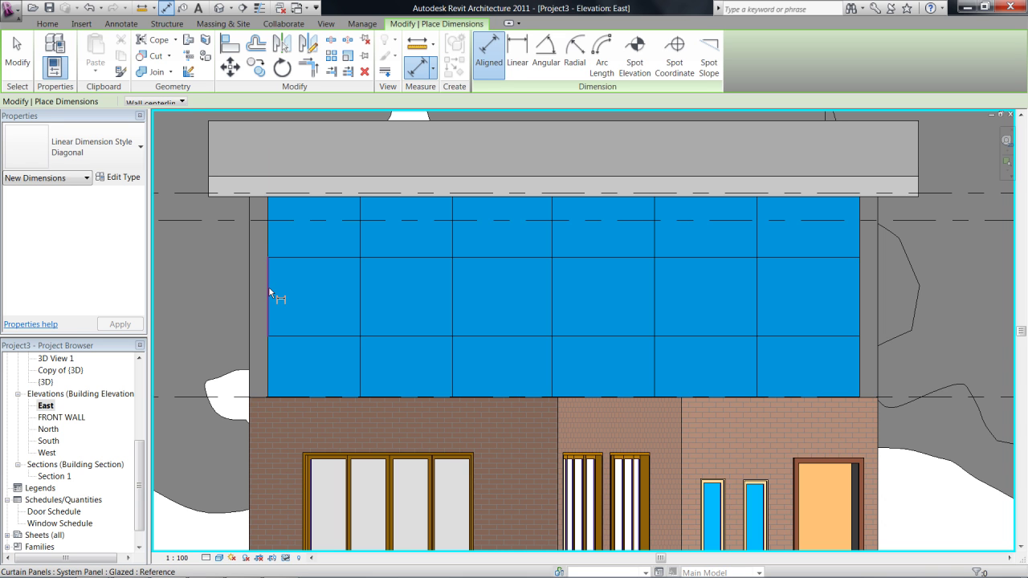
{"action": "left_click", "coordinate": [269, 291]}
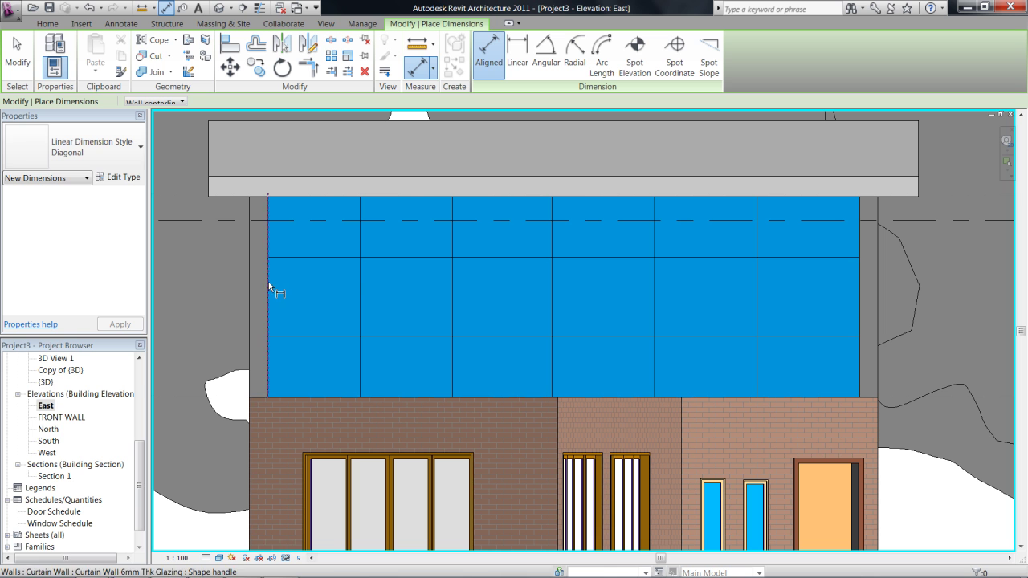
{"action": "left_click", "coordinate": [359, 280]}
{"action": "left_click", "coordinate": [452, 281]}
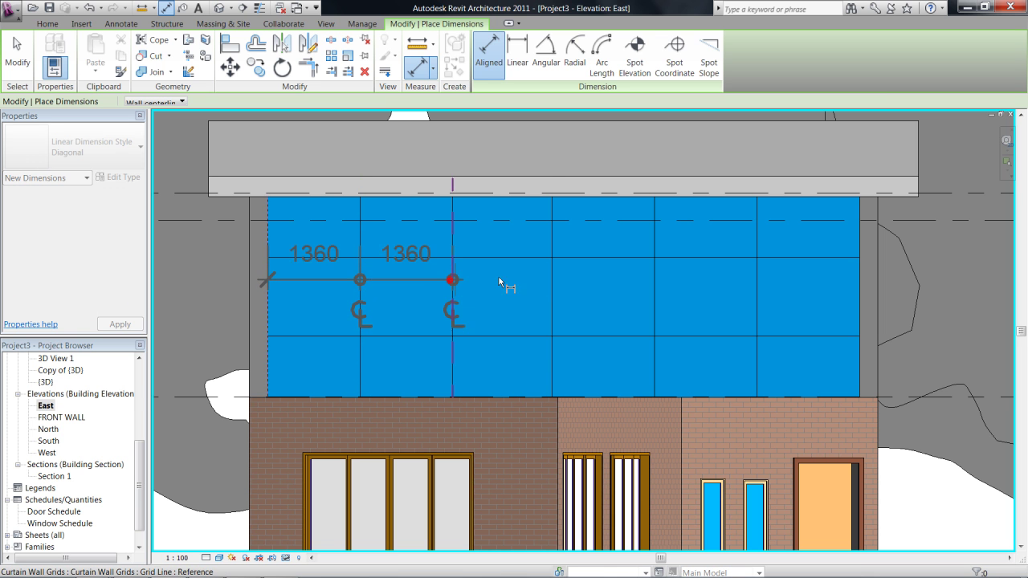
{"action": "left_click", "coordinate": [551, 281]}
{"action": "left_click", "coordinate": [651, 282]}
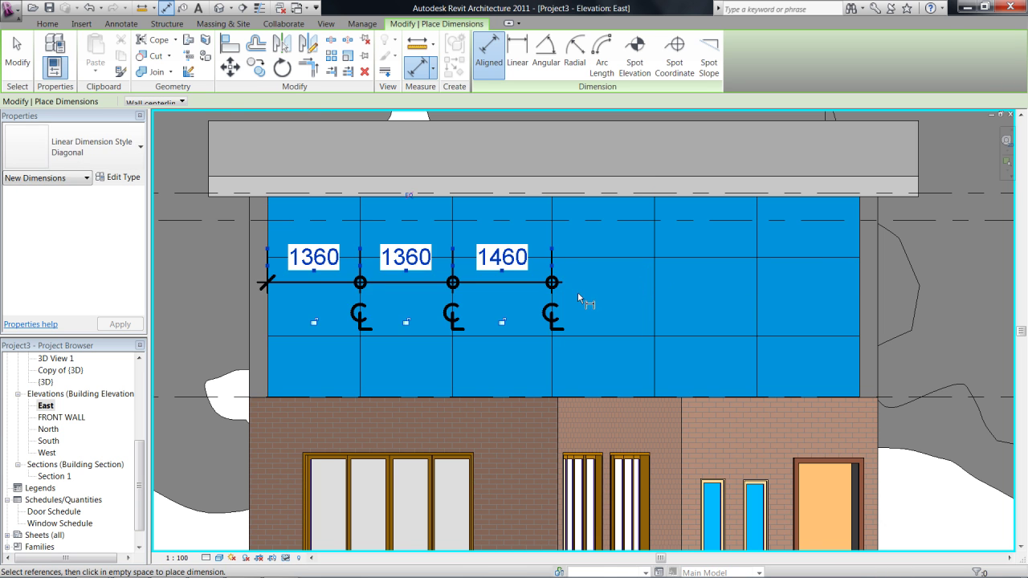
{"action": "key", "text": "Escape"}
{"action": "key", "text": "ctrl+z"}
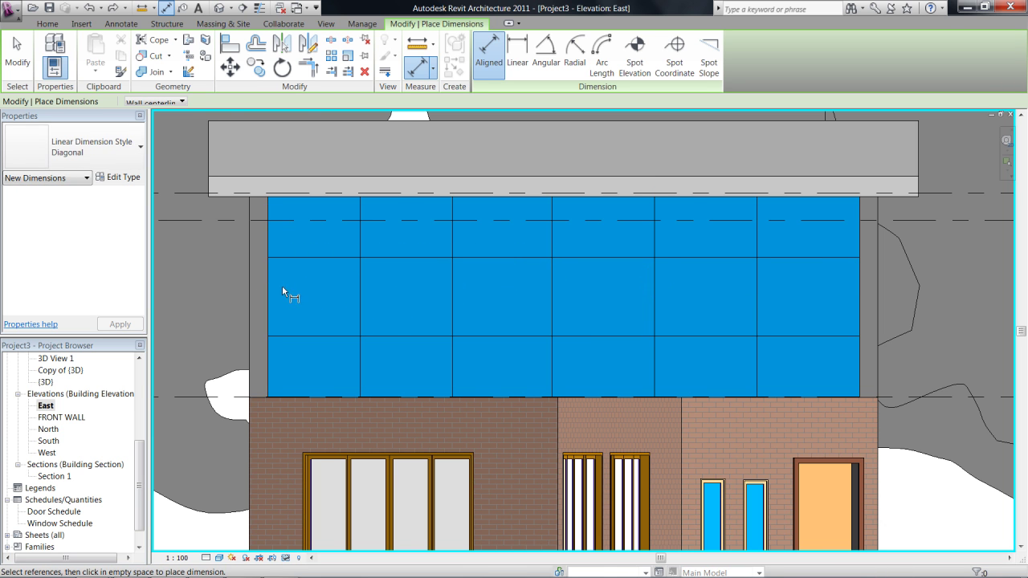
Place an aligned dimension string above the roof, running from one curtain wall end through all five vertical grid lines to the other end.
{"action": "left_click", "coordinate": [269, 282]}
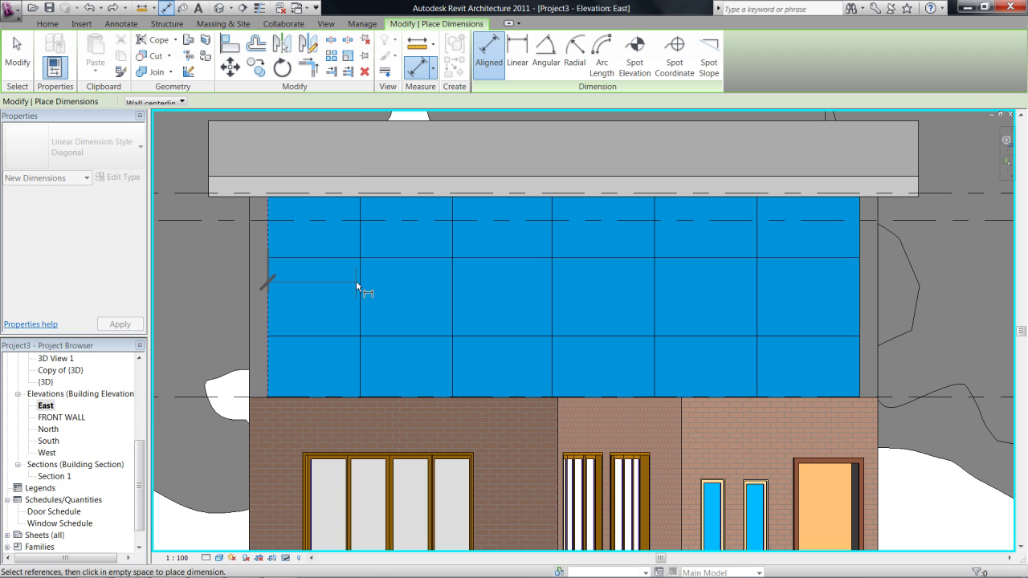
{"action": "left_click", "coordinate": [359, 283]}
{"action": "left_click", "coordinate": [453, 282]}
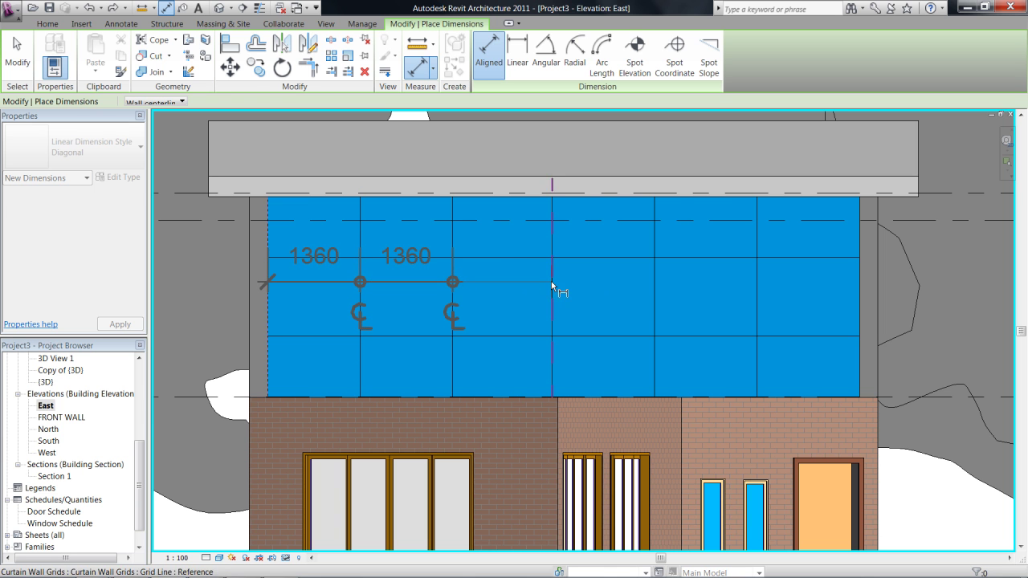
{"action": "left_click", "coordinate": [551, 281]}
{"action": "left_click", "coordinate": [653, 278]}
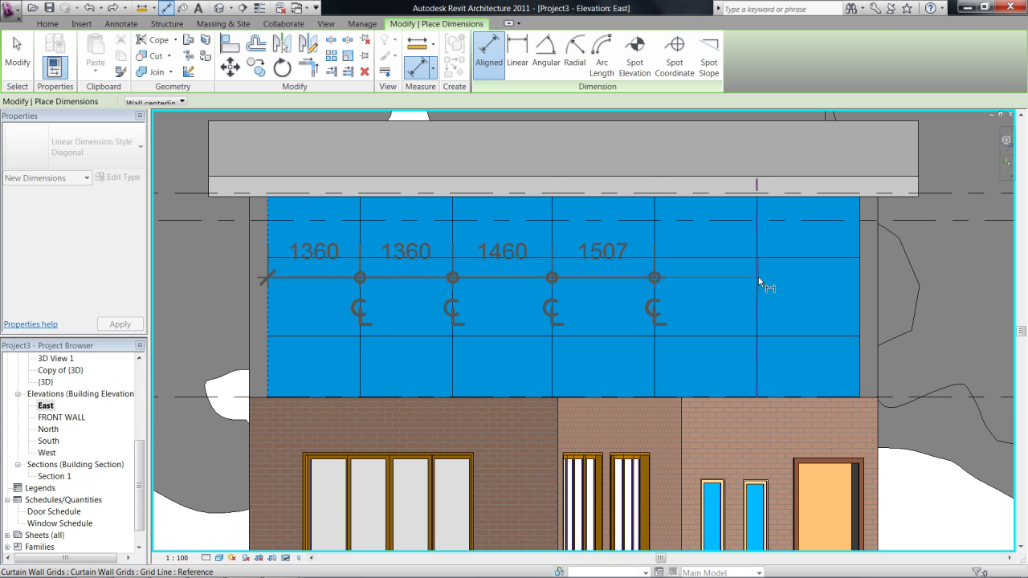
{"action": "left_click", "coordinate": [757, 277]}
{"action": "left_click", "coordinate": [859, 276]}
{"action": "middle_click_drag", "start_coordinate": [738, 272], "coordinate": [723, 392]}
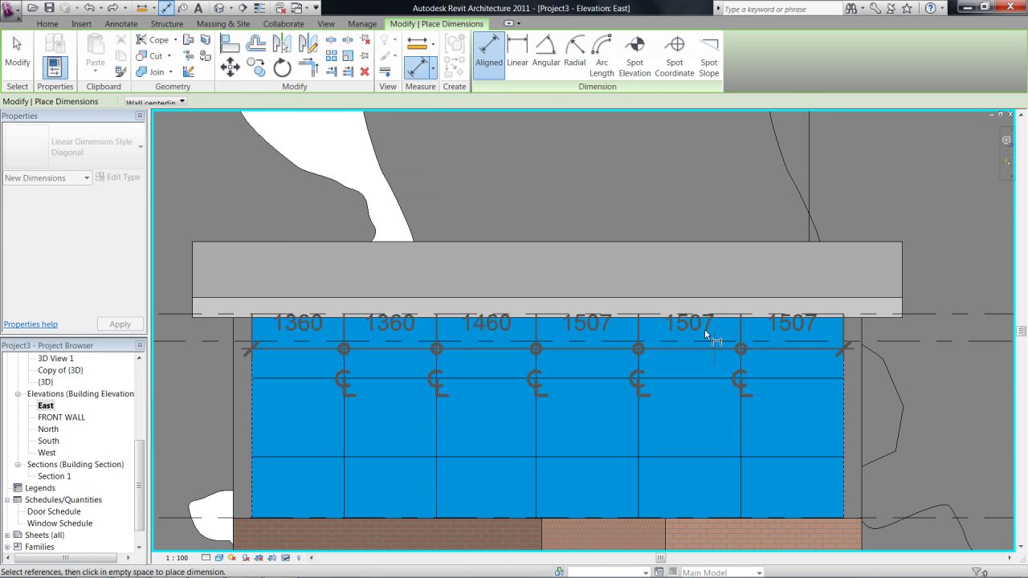
{"action": "left_click", "coordinate": [930, 177]}
Apply the EQ equality constraint to the dimension string so the vertical grid lines are evenly spaced.
{"action": "middle_click_drag", "start_coordinate": [439, 335], "coordinate": [460, 328]}
{"action": "scroll", "coordinate": [453, 405], "scroll_direction": "down", "scroll_amount": 1}
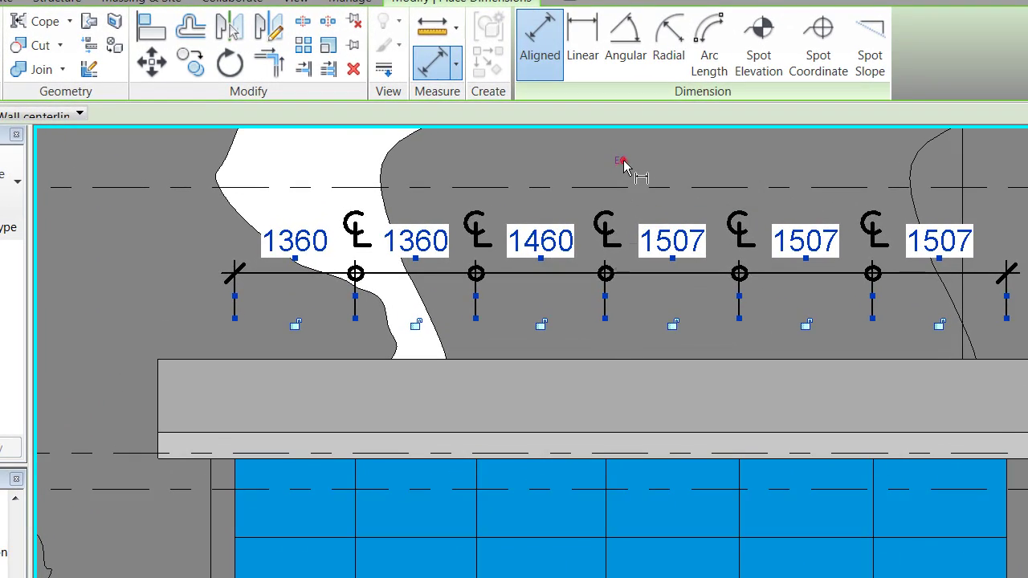
{"action": "left_click", "coordinate": [542, 135]}
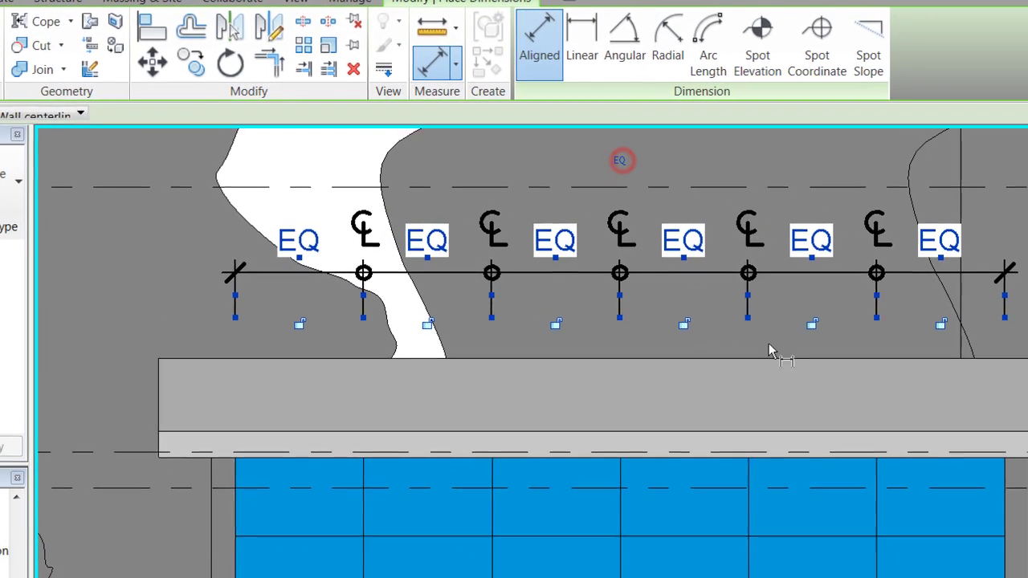
{"action": "key", "text": "Escape"}
{"action": "key", "text": "Escape"}
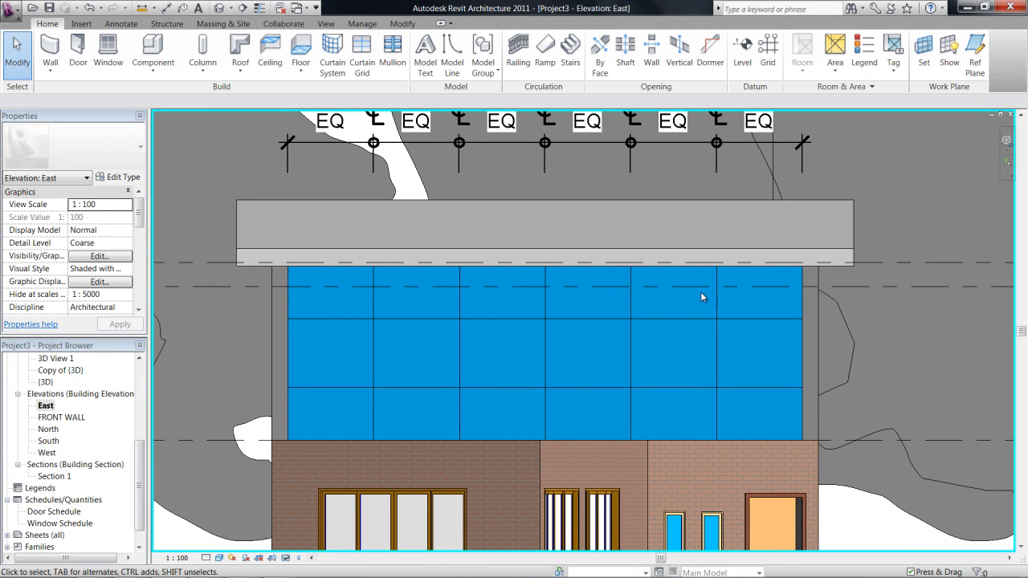
{"action": "middle_click_drag", "start_coordinate": [400, 431], "coordinate": [498, 367]}
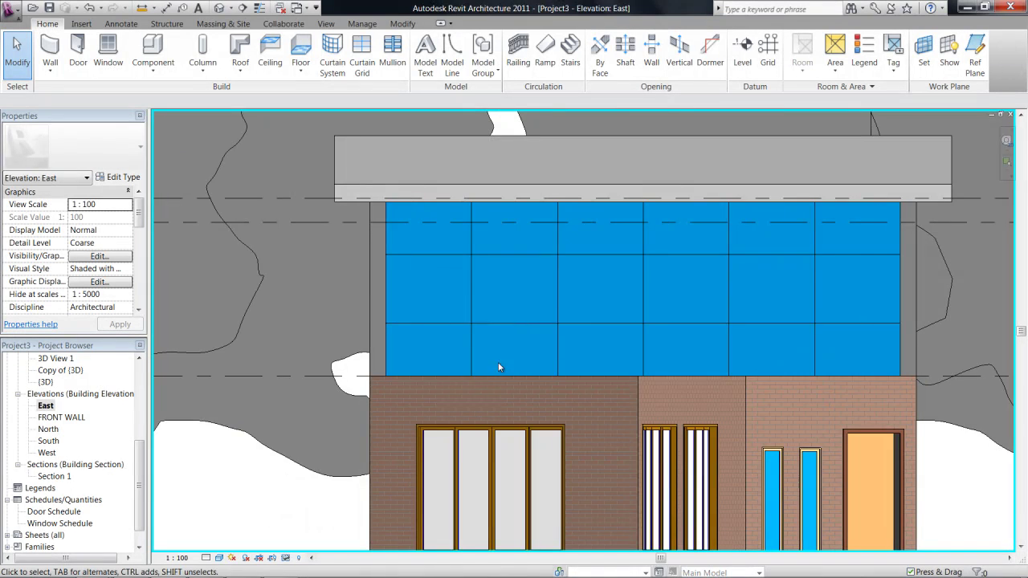
{"action": "scroll", "coordinate": [431, 213], "scroll_direction": "up", "scroll_amount": 1}
{"action": "middle_click_drag", "start_coordinate": [713, 375], "coordinate": [490, 403]}
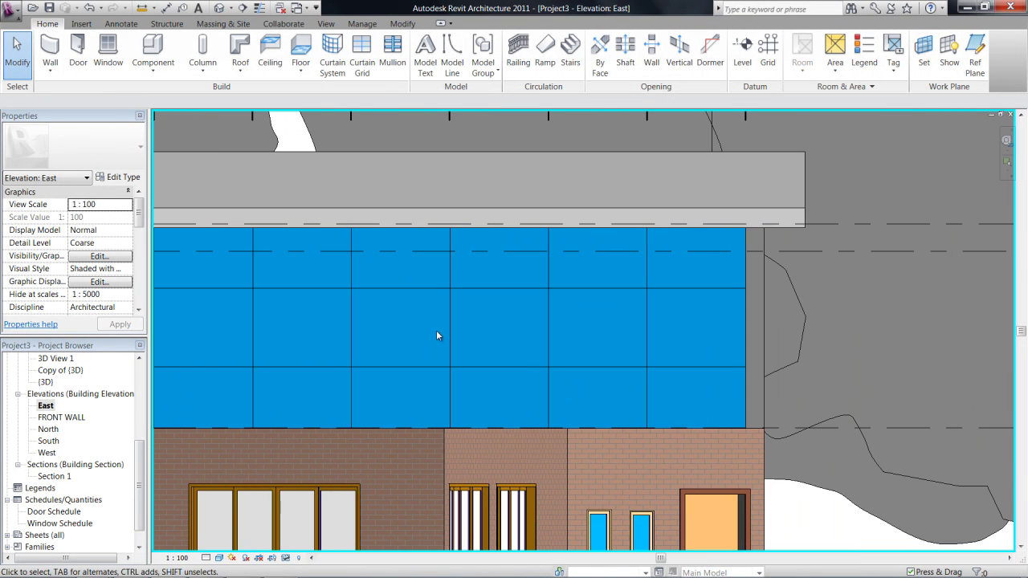
Delete the lower horizontal grid line across the upper-storey curtain wall.
{"action": "middle_click_drag", "start_coordinate": [454, 318], "coordinate": [542, 315]}
{"action": "scroll", "coordinate": [379, 315], "scroll_direction": "down", "scroll_amount": 3}
{"action": "scroll", "coordinate": [269, 333], "scroll_direction": "up", "scroll_amount": 2}
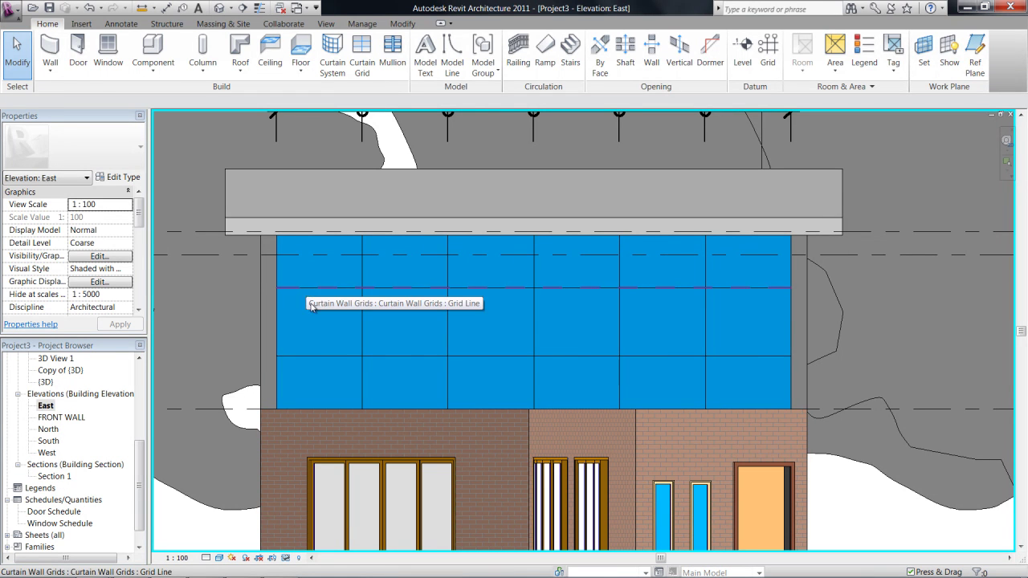
{"action": "left_click", "coordinate": [321, 357]}
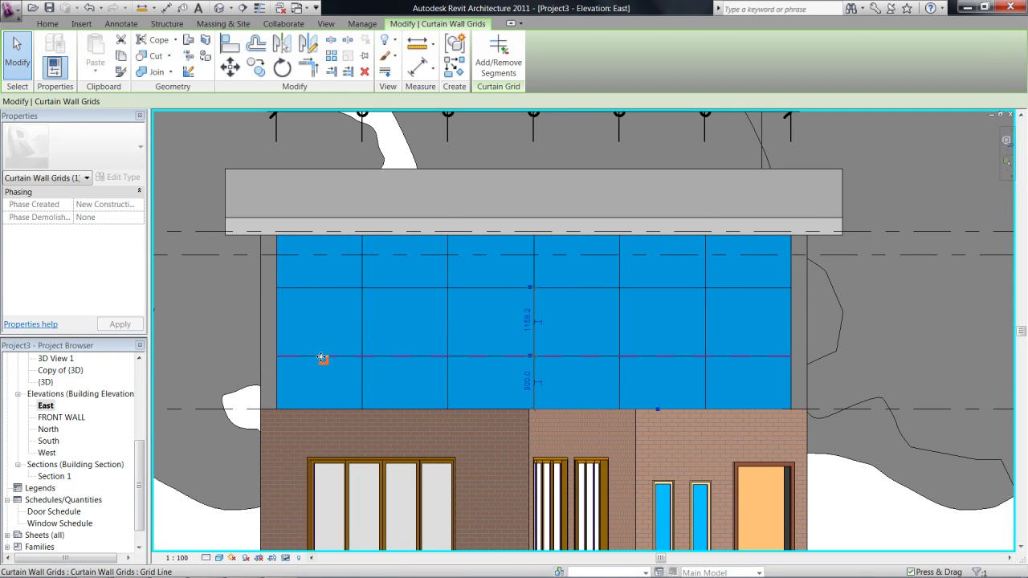
{"action": "key", "text": "Delete"}
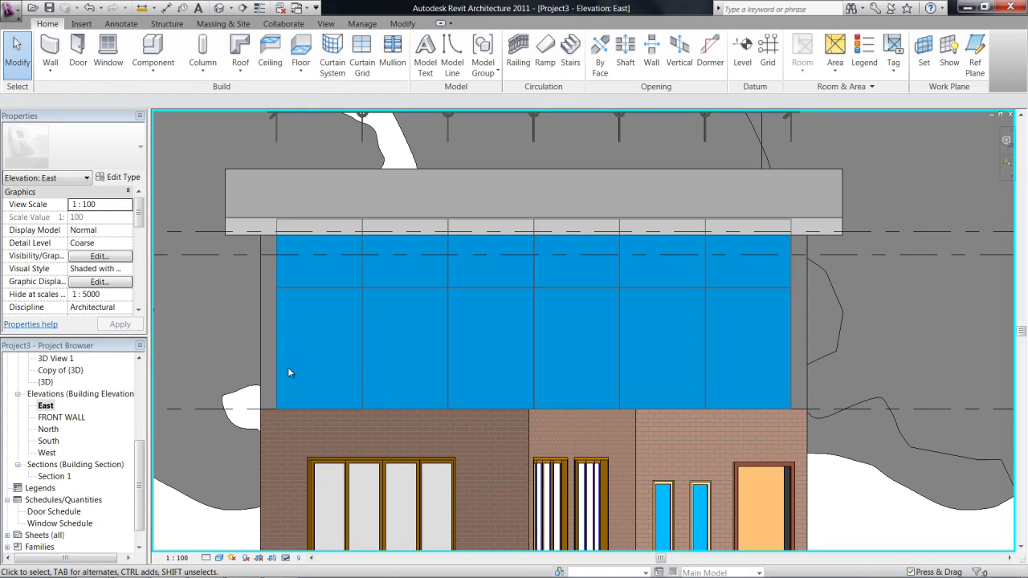
Move the remaining horizontal grid line to 2400 mm above the curtain wall's base.
{"action": "left_click", "coordinate": [322, 287]}
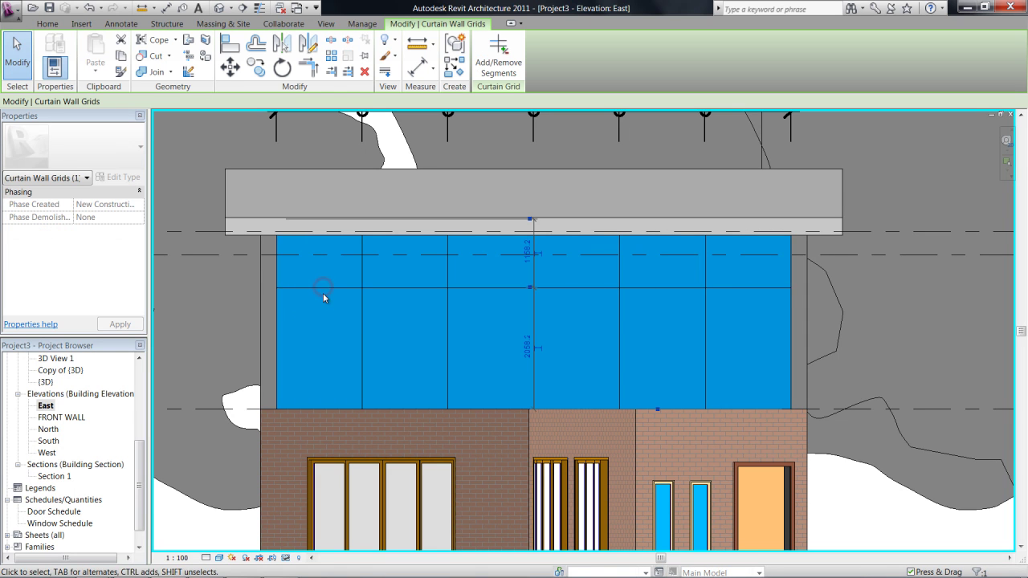
{"action": "left_click_drag", "start_coordinate": [322, 288], "coordinate": [323, 300]}
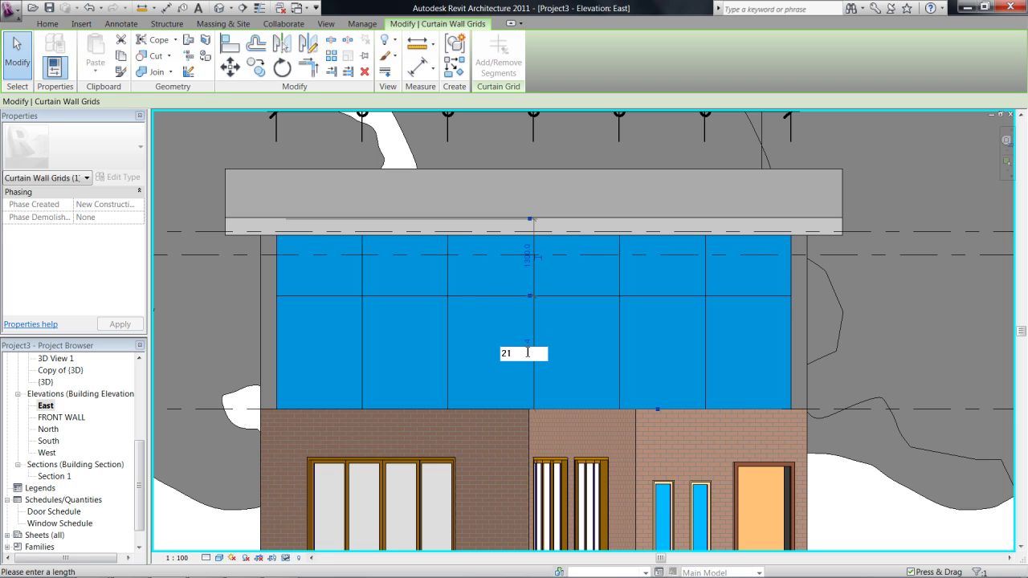
{"action": "key", "text": "Return"}
{"action": "key", "text": "Escape"}
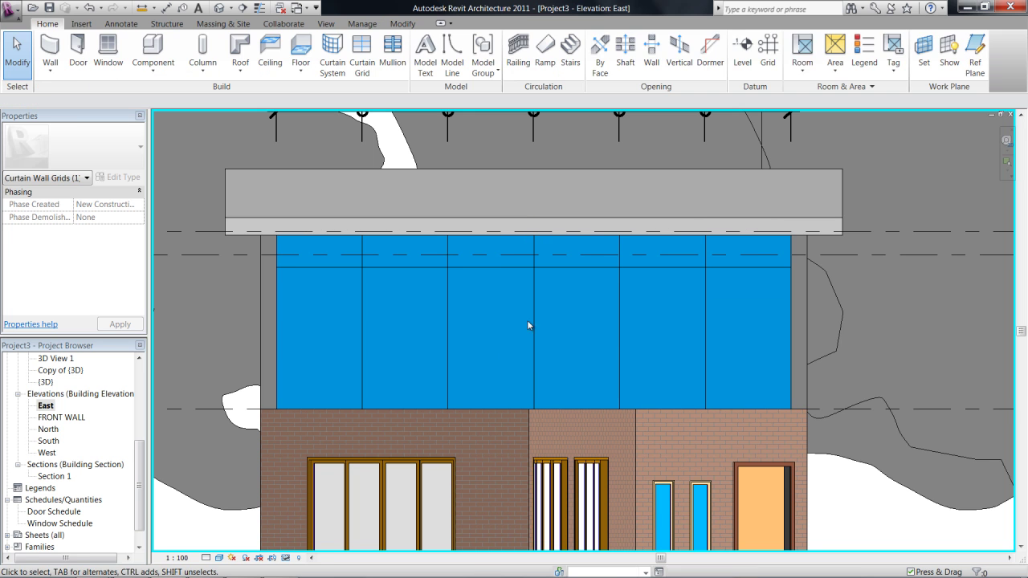
{"action": "left_click", "coordinate": [496, 265]}
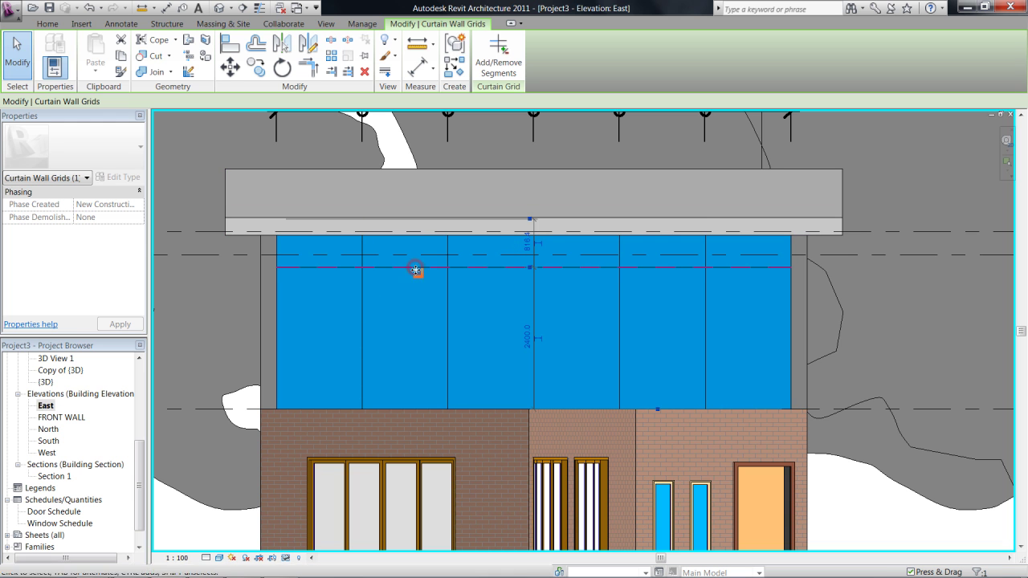
{"action": "left_click_drag", "start_coordinate": [414, 269], "coordinate": [546, 322]}
{"action": "left_click", "coordinate": [544, 321]}
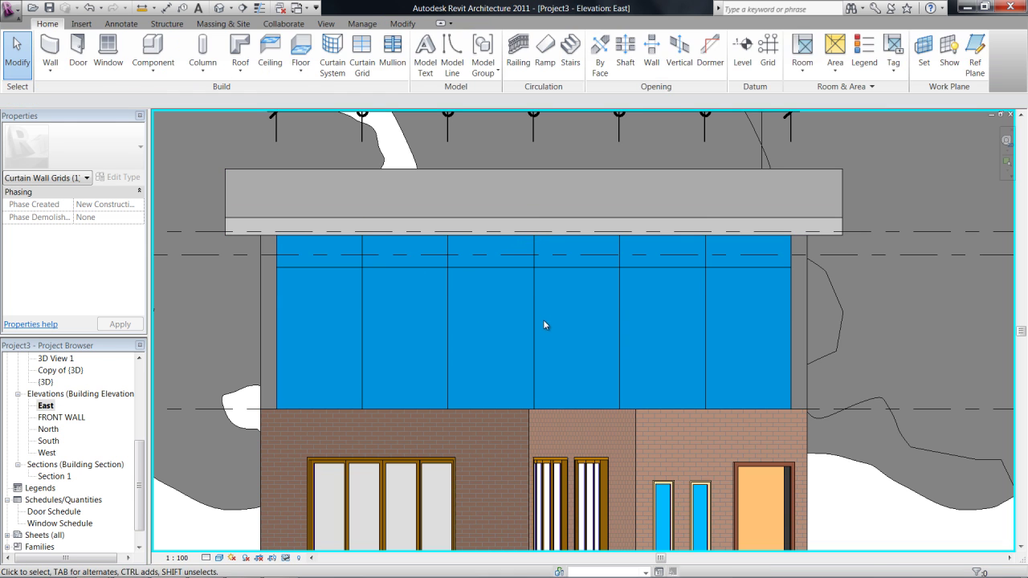
In the default 3D view, place 50 x 150mm rectangular mullions on all of the curtain wall's grid lines.
{"action": "scroll", "coordinate": [539, 306], "scroll_direction": "down", "scroll_amount": 1}
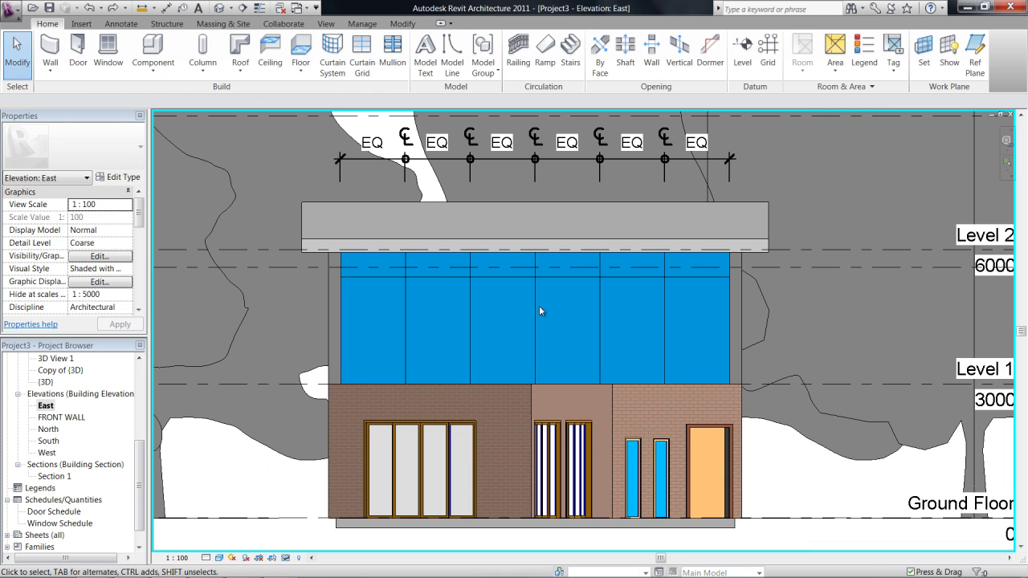
{"action": "left_click", "coordinate": [218, 8]}
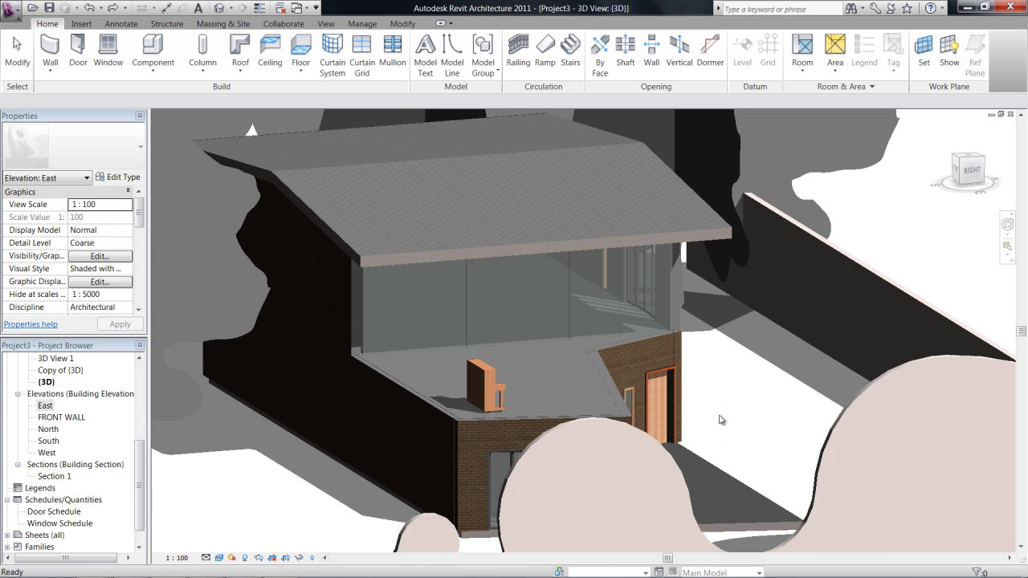
{"action": "middle_click_drag", "start_coordinate": [720, 420], "coordinate": [544, 392], "text": "shift"}
{"action": "middle_click_drag", "start_coordinate": [506, 326], "coordinate": [566, 243], "text": "shift"}
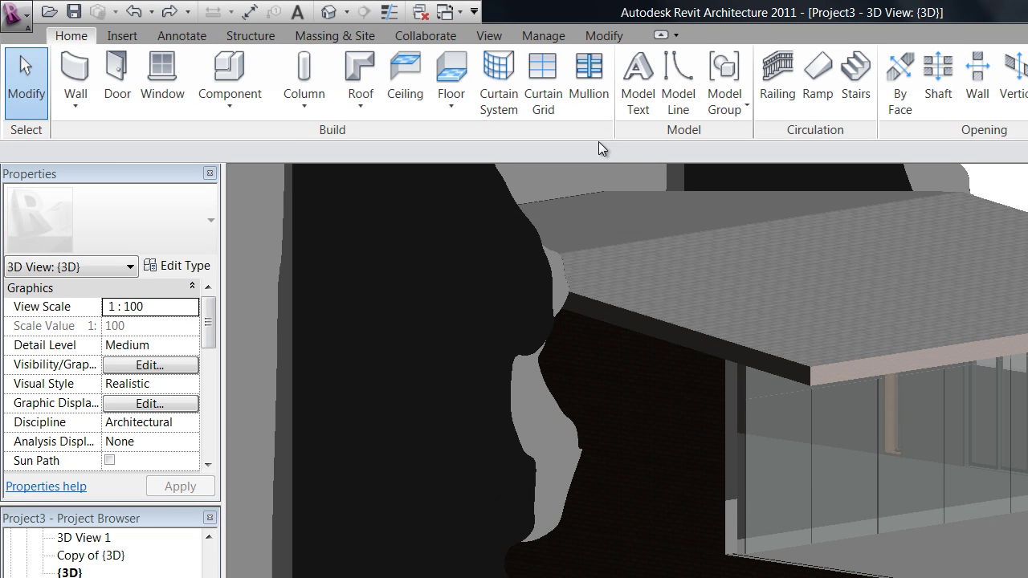
{"action": "left_click", "coordinate": [587, 84]}
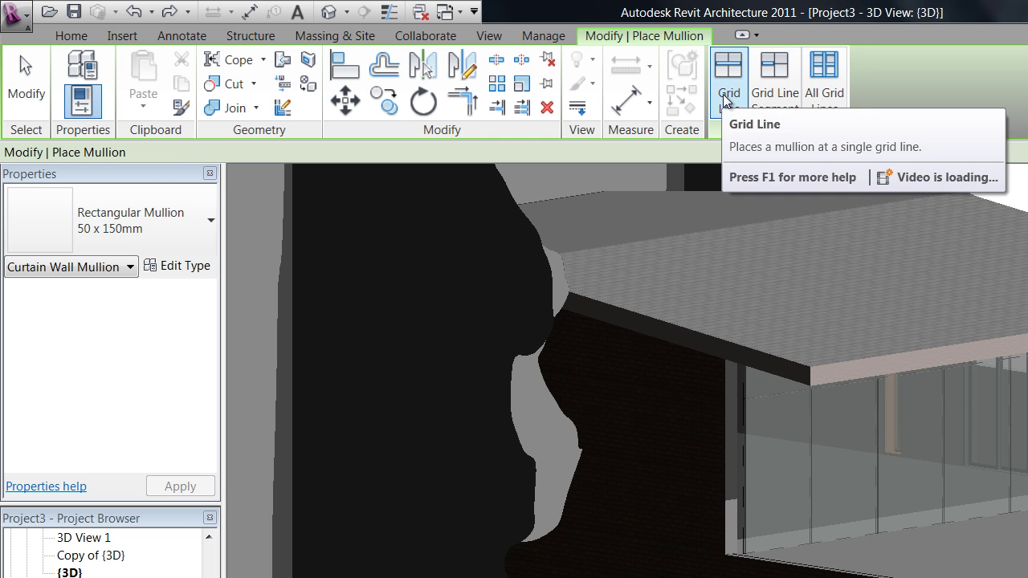
{"action": "left_click", "coordinate": [775, 100]}
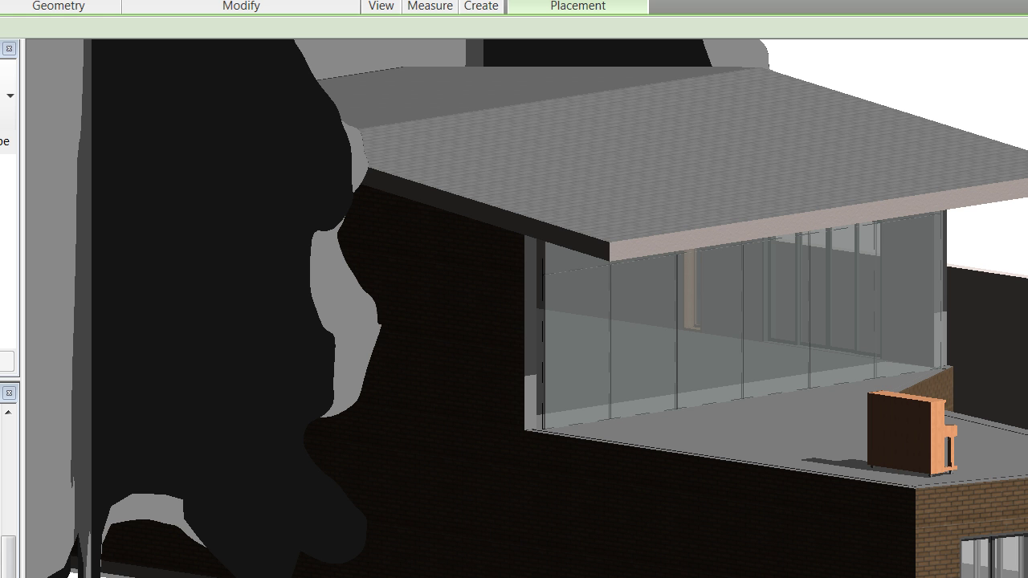
{"action": "left_click", "coordinate": [610, 309]}
{"action": "middle_click_drag", "start_coordinate": [768, 536], "coordinate": [826, 477], "text": "shift"}
{"action": "key", "text": "Escape"}
{"action": "scroll", "coordinate": [827, 477], "scroll_direction": "down", "scroll_amount": 1}
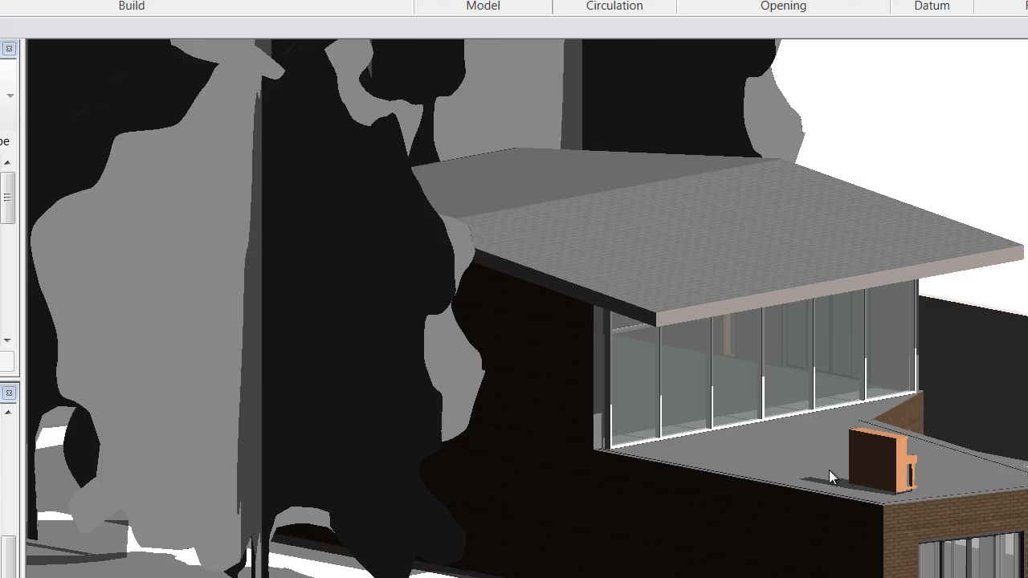
Examine the mullions and the corner where the curtain wall meets the brick side wall with the large window.
{"action": "scroll", "coordinate": [874, 429], "scroll_direction": "down", "scroll_amount": 1}
{"action": "middle_click_drag", "start_coordinate": [998, 496], "coordinate": [546, 406], "text": "shift"}
{"action": "scroll", "coordinate": [553, 411], "scroll_direction": "up", "scroll_amount": 4}
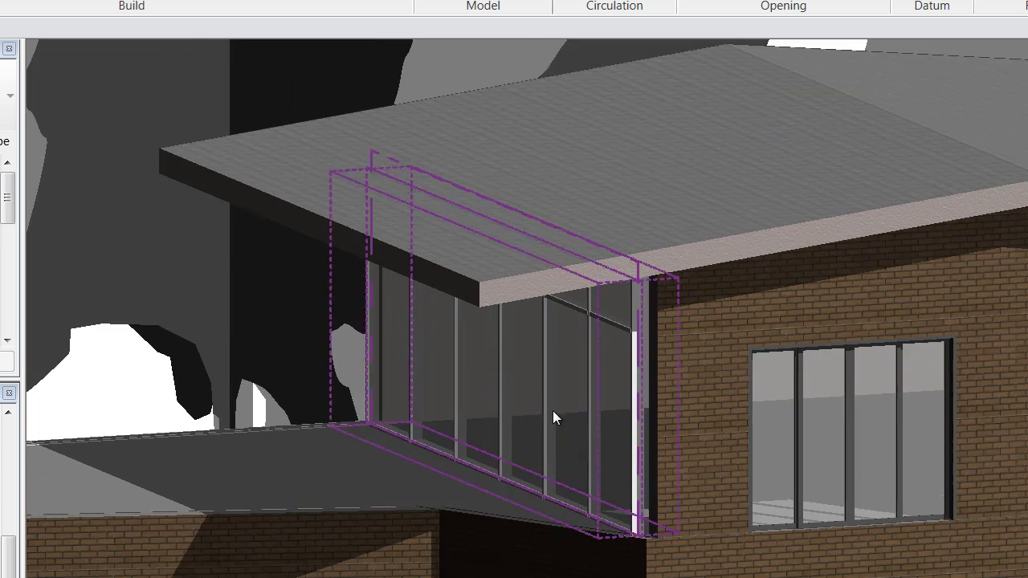
{"action": "left_click", "coordinate": [621, 518]}
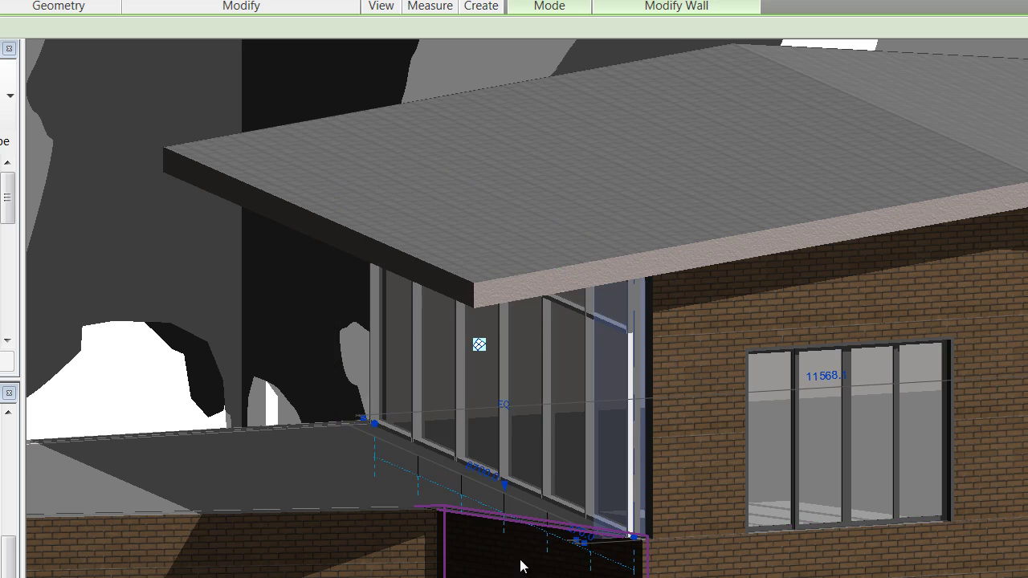
{"action": "scroll", "coordinate": [559, 487], "scroll_direction": "up", "scroll_amount": 3}
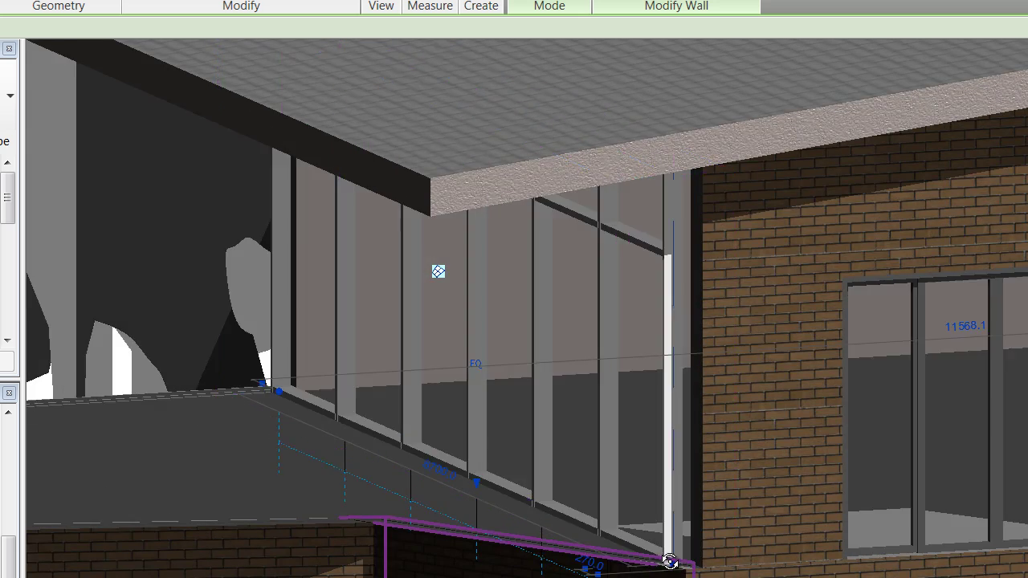
{"action": "middle_click_drag", "start_coordinate": [670, 560], "coordinate": [670, 528], "text": "shift"}
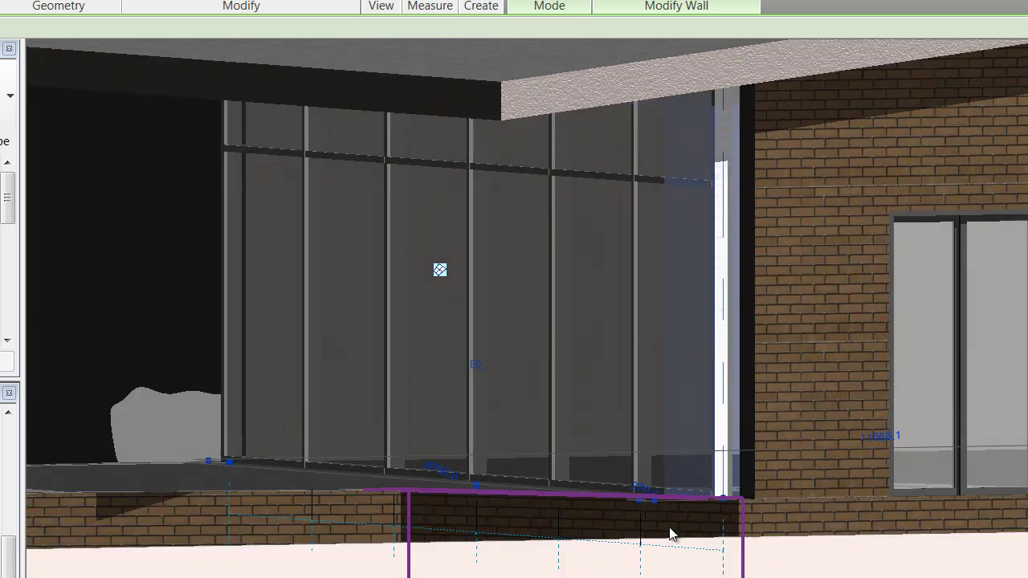
{"action": "key", "text": "Escape"}
{"action": "scroll", "coordinate": [710, 493], "scroll_direction": "down", "scroll_amount": 5}
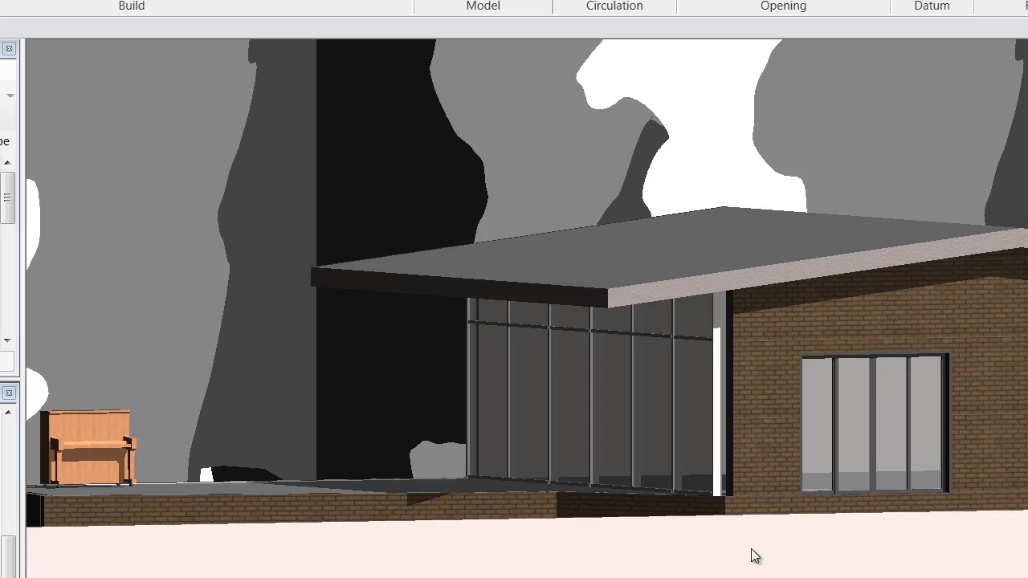
{"action": "left_click", "coordinate": [742, 436]}
{"action": "middle_click_drag", "start_coordinate": [674, 541], "coordinate": [743, 572], "text": "shift"}
{"action": "key", "text": "Escape"}
Join the end of the curtain wall to the brick side wall with the large window.
{"action": "scroll", "coordinate": [711, 401], "scroll_direction": "up", "scroll_amount": 2}
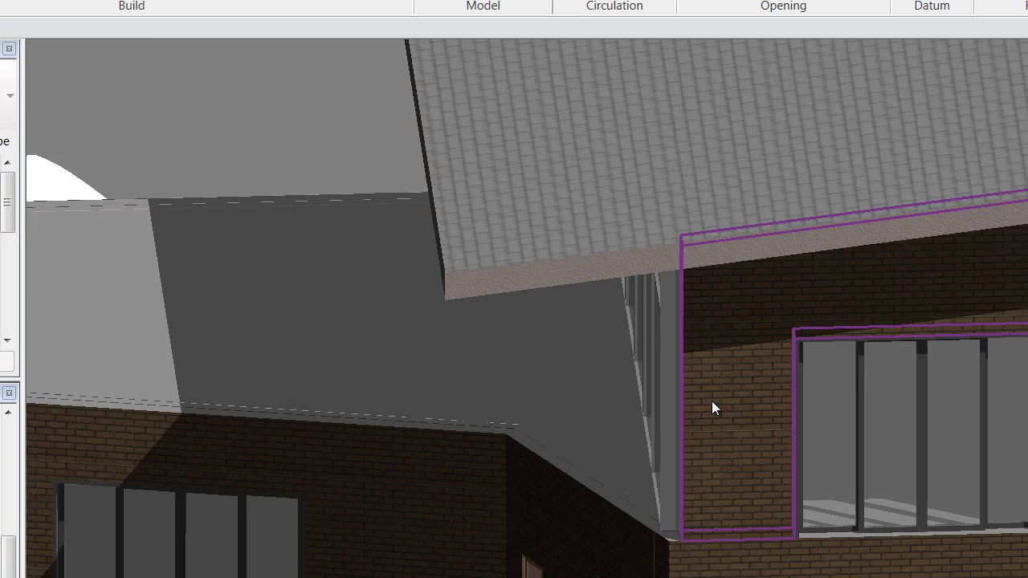
{"action": "scroll", "coordinate": [712, 402], "scroll_direction": "up", "scroll_amount": 1}
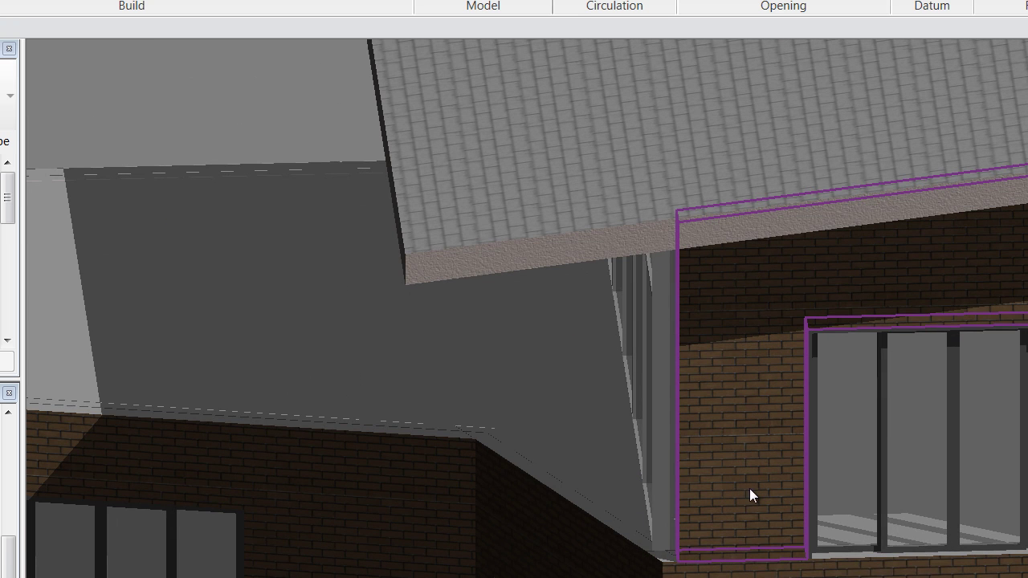
{"action": "left_click", "coordinate": [659, 475]}
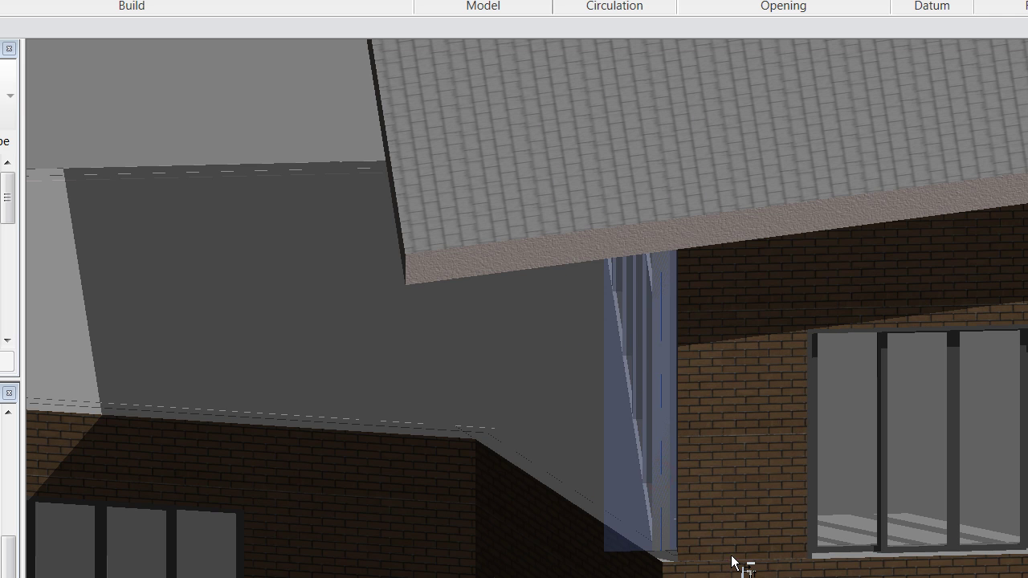
{"action": "left_click", "coordinate": [731, 561]}
{"action": "key", "text": "Escape"}
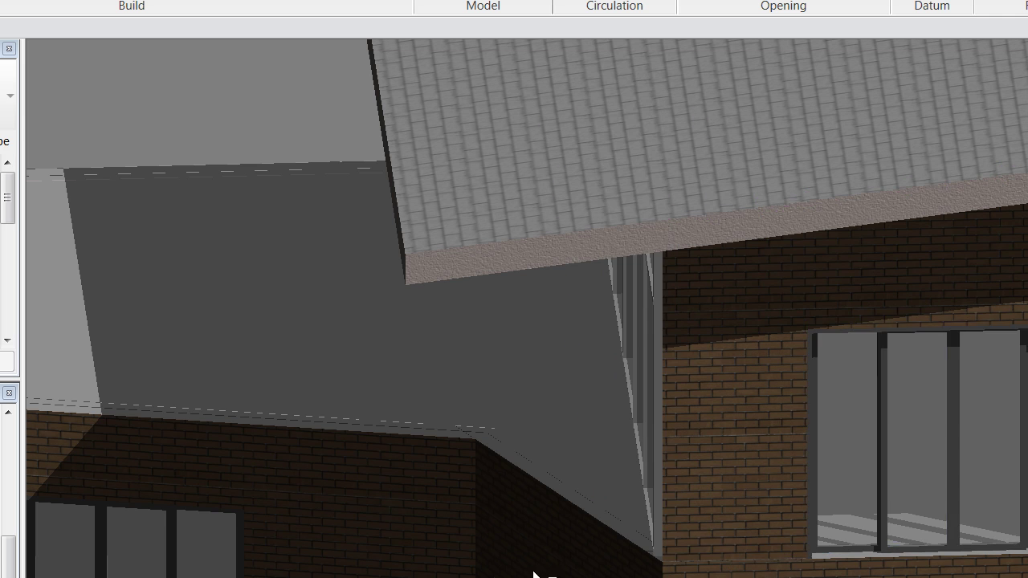
Join the curtain wall's other end to the brick side wall at the opposite corner of the upper storey.
{"action": "mouse_move", "coordinate": [533, 573]}
{"action": "middle_mouse_down", "text": "shift"}
{"action": "mouse_move", "coordinate": [917, 577]}
{"action": "mouse_move", "coordinate": [733, 468]}
{"action": "middle_mouse_up", "text": "shift"}
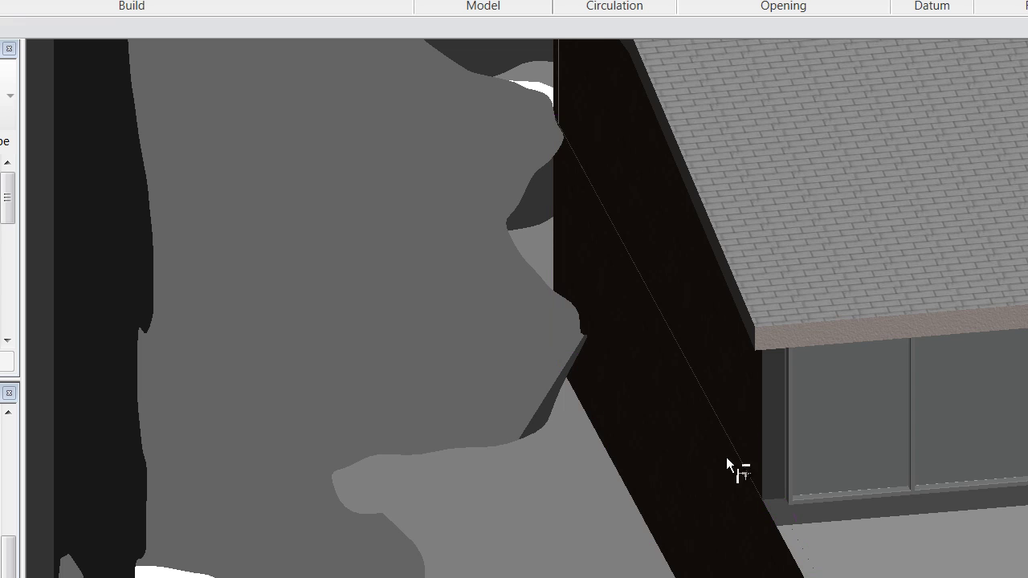
{"action": "left_click", "coordinate": [737, 459]}
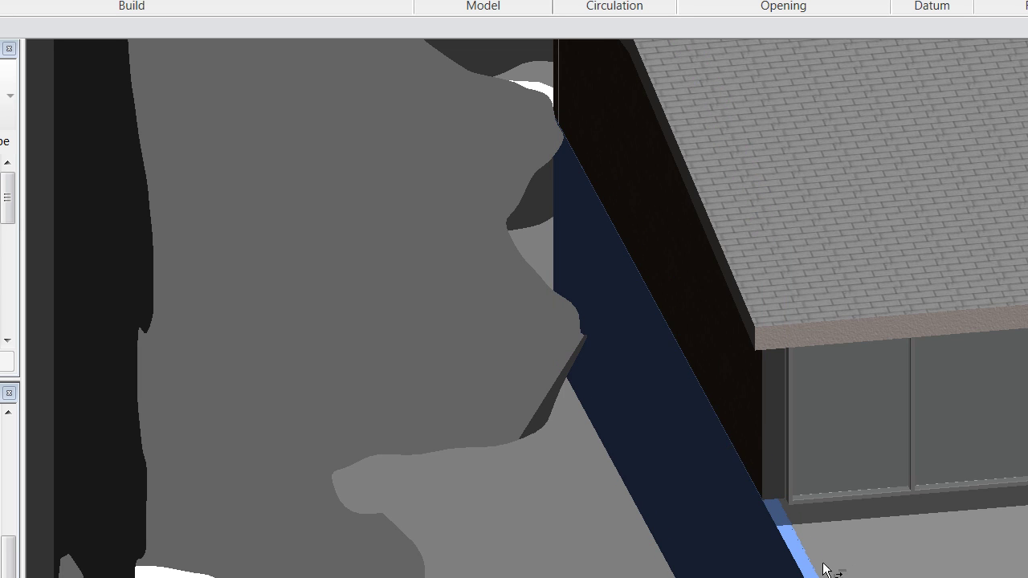
{"action": "key", "text": "Escape"}
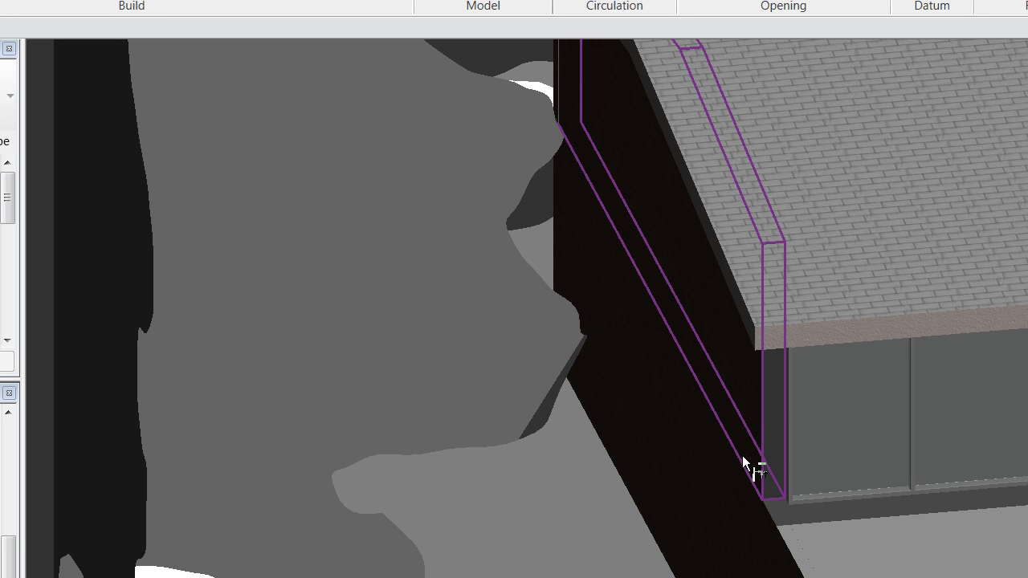
{"action": "left_click", "coordinate": [742, 456]}
{"action": "left_click", "coordinate": [834, 493]}
Inspect the glazed curtain wall and its mullions from several sides of the house, at both low and high angles.
{"action": "middle_click_drag", "start_coordinate": [567, 471], "coordinate": [736, 512], "text": "shift"}
{"action": "middle_click_drag", "start_coordinate": [711, 474], "coordinate": [803, 426], "text": "shift"}
{"action": "scroll", "coordinate": [803, 428], "scroll_direction": "up", "scroll_amount": 2}
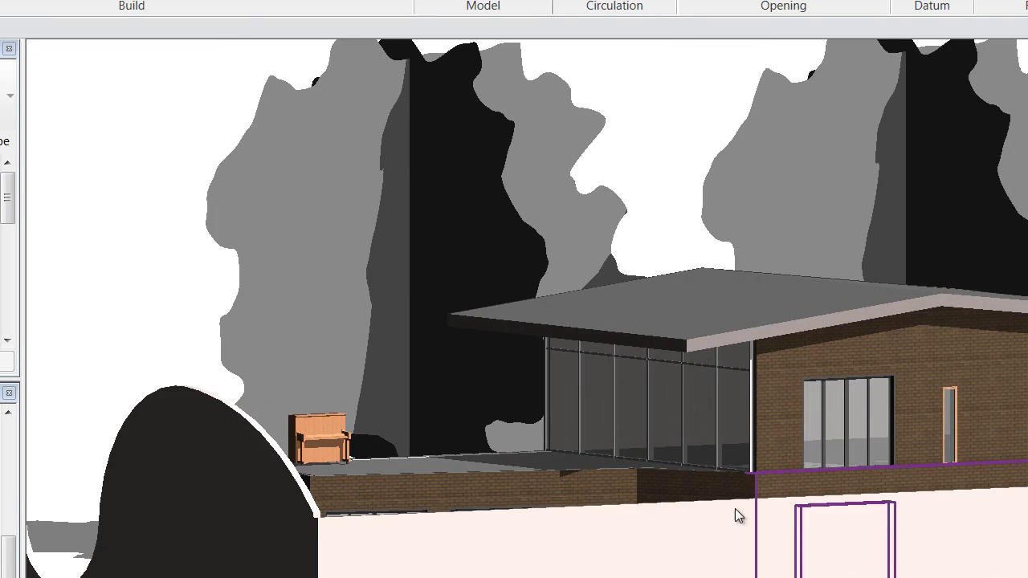
{"action": "left_click", "coordinate": [656, 459]}
{"action": "middle_click_drag", "start_coordinate": [516, 512], "coordinate": [482, 381], "text": "shift"}
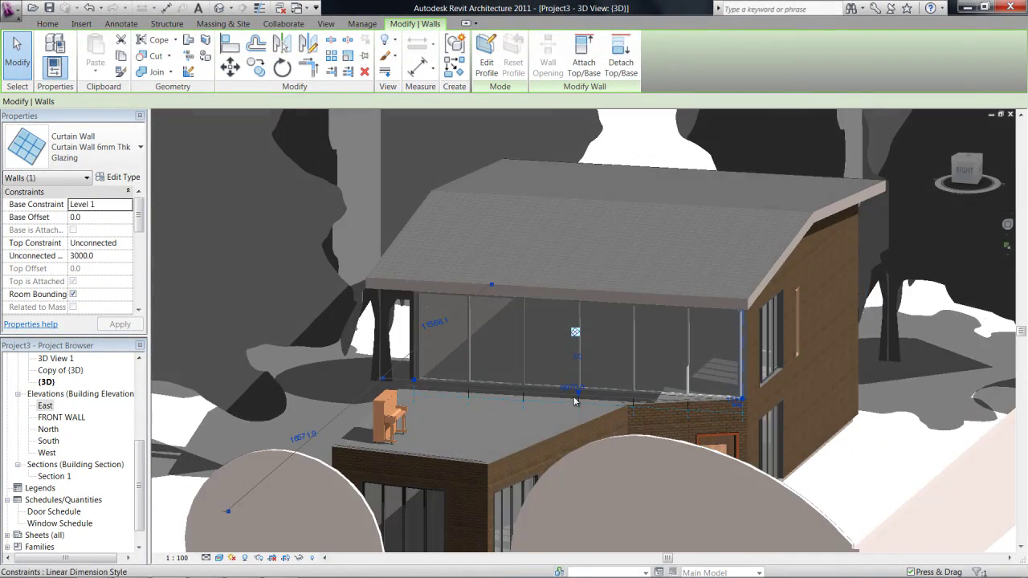
{"action": "scroll", "coordinate": [715, 455], "scroll_direction": "up", "scroll_amount": 2}
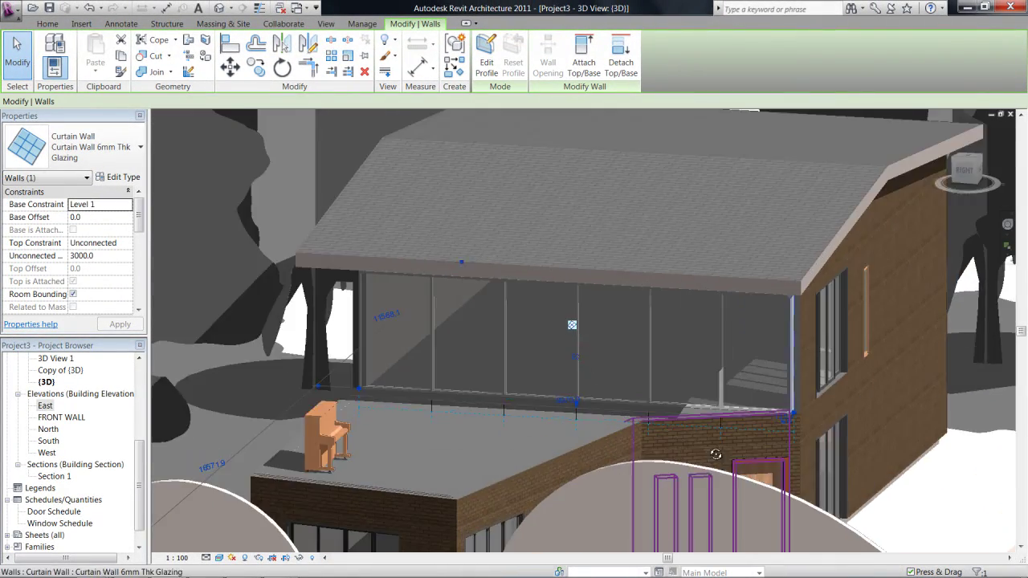
{"action": "middle_click_drag", "start_coordinate": [716, 454], "coordinate": [527, 442], "text": "shift"}
{"action": "key", "text": "Escape"}
{"action": "scroll", "coordinate": [578, 425], "scroll_direction": "down", "scroll_amount": 1}
{"action": "middle_click_drag", "start_coordinate": [583, 427], "coordinate": [595, 257], "text": "shift"}
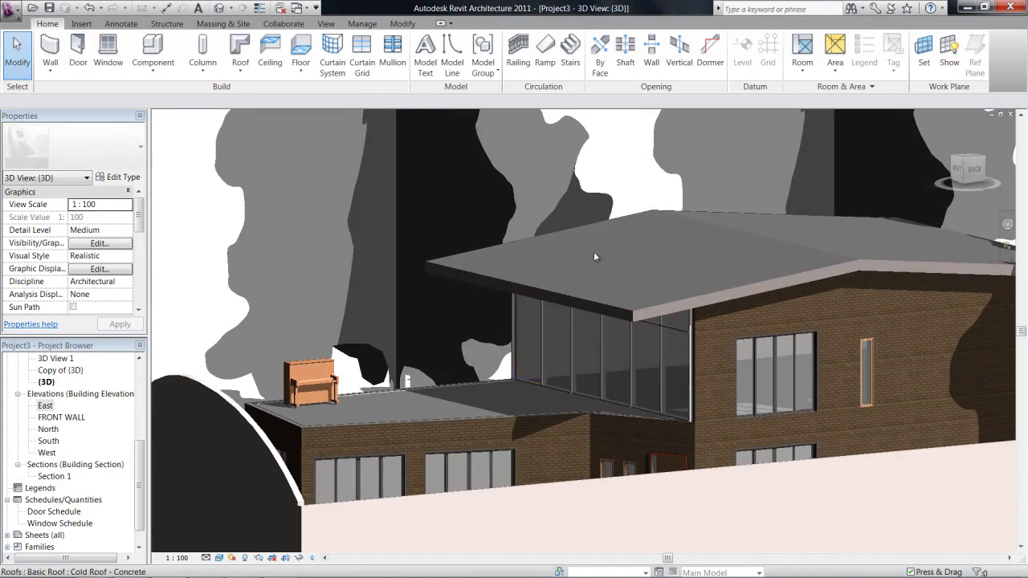
{"action": "middle_click_drag", "start_coordinate": [631, 372], "coordinate": [604, 358], "text": "shift"}
{"action": "middle_click_drag", "start_coordinate": [565, 387], "coordinate": [808, 426], "text": "shift"}
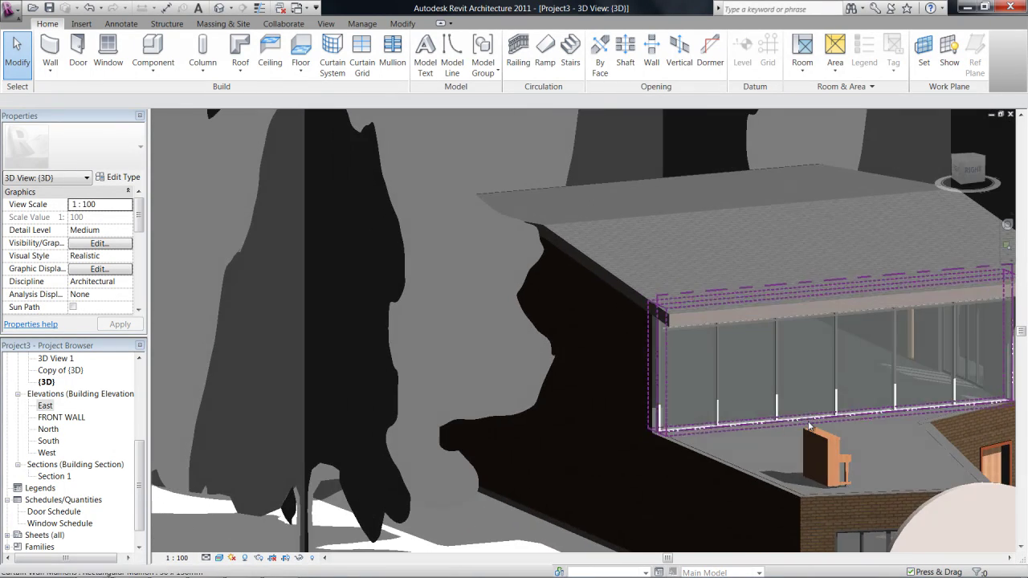
{"action": "middle_click_drag", "start_coordinate": [717, 428], "coordinate": [632, 455], "text": "shift"}
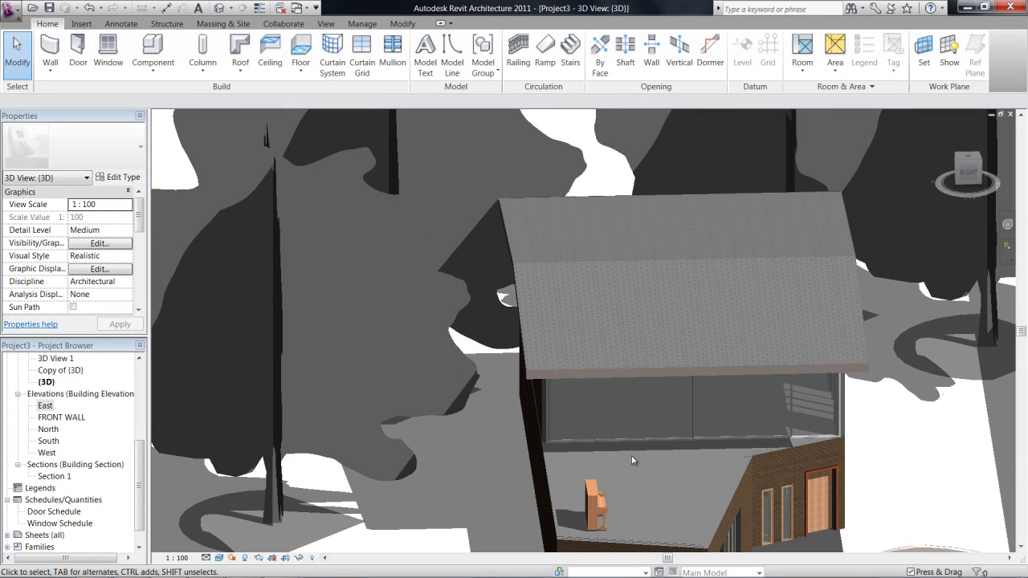